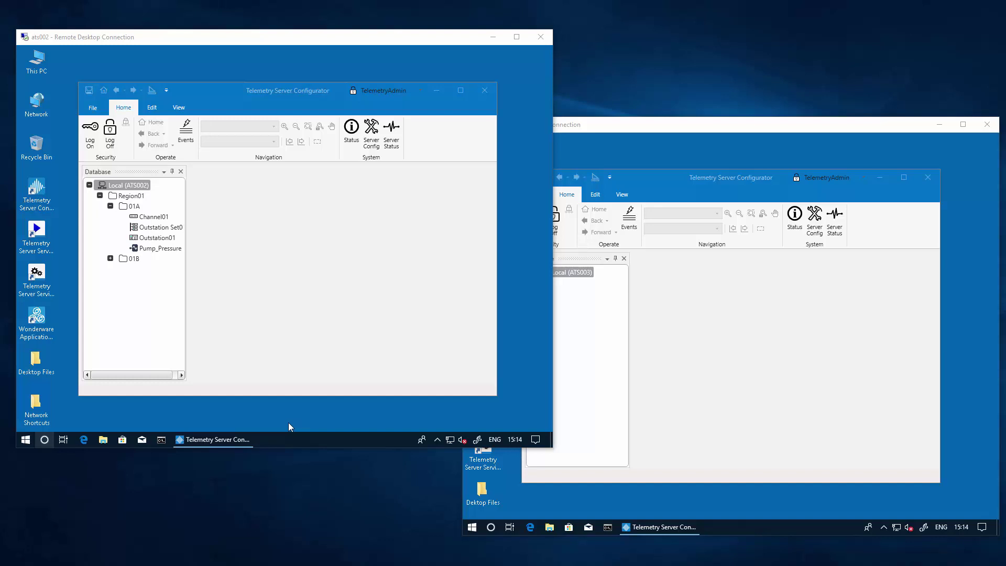
left_click(144, 39)
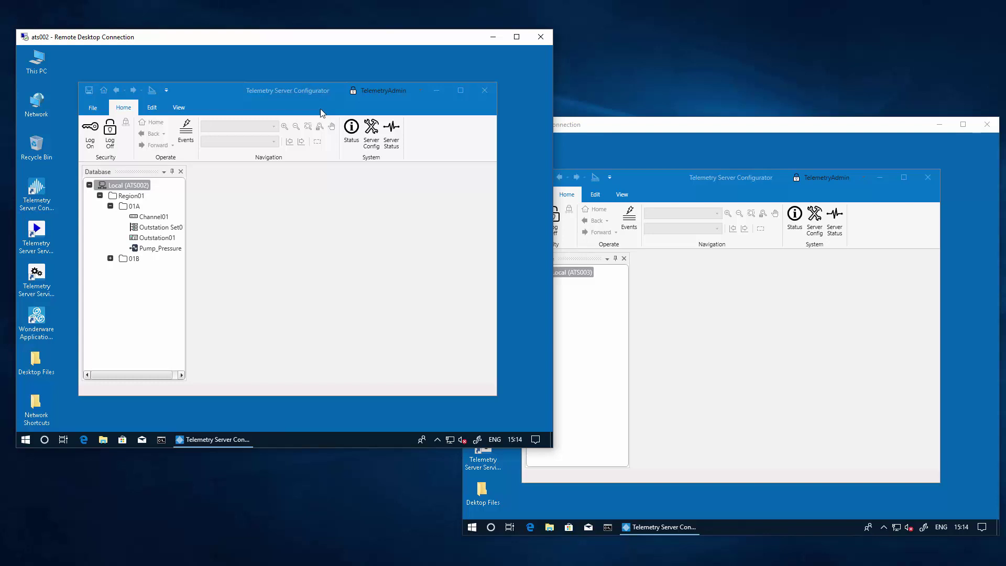
left_click(618, 124)
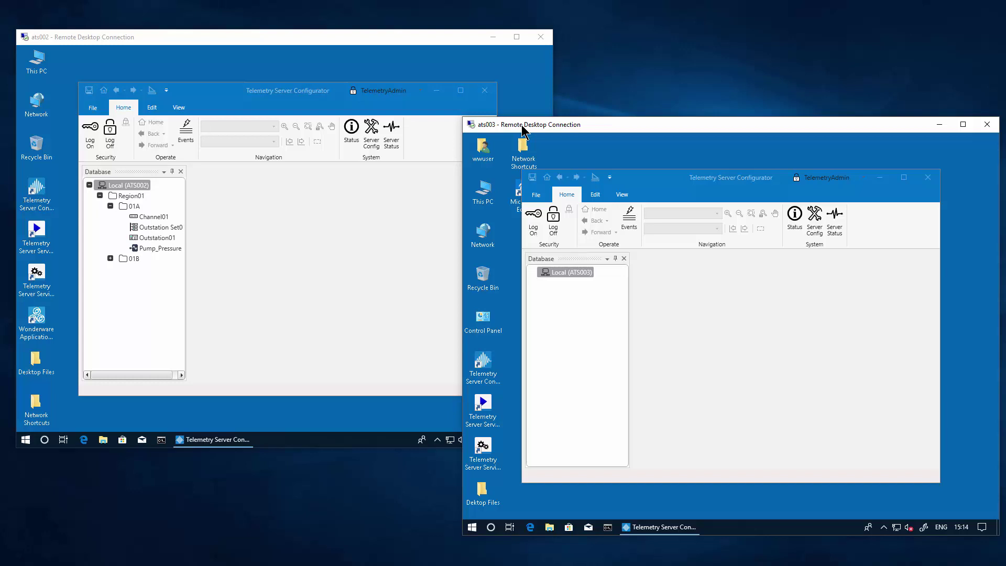
left_click(224, 96)
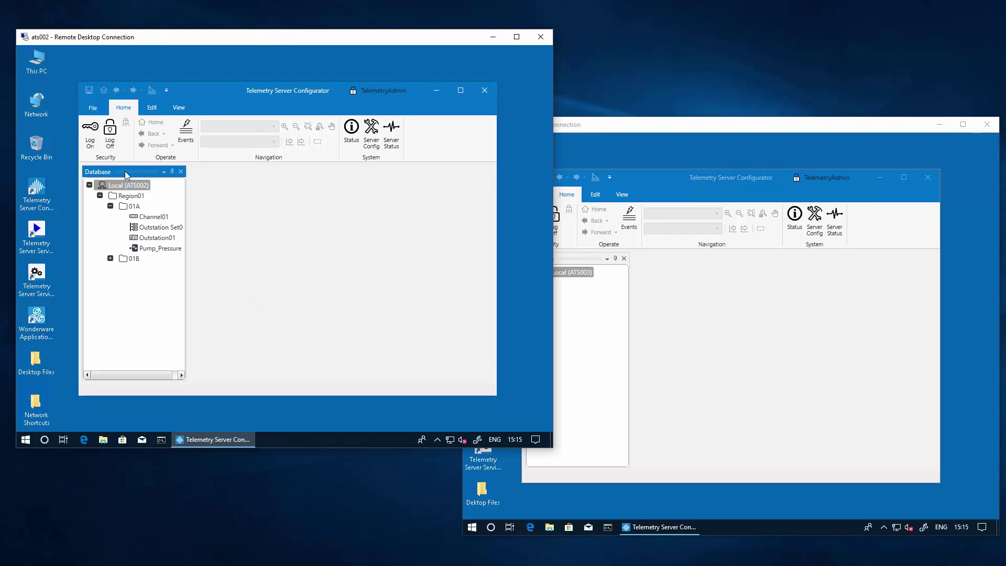
left_click(606, 151)
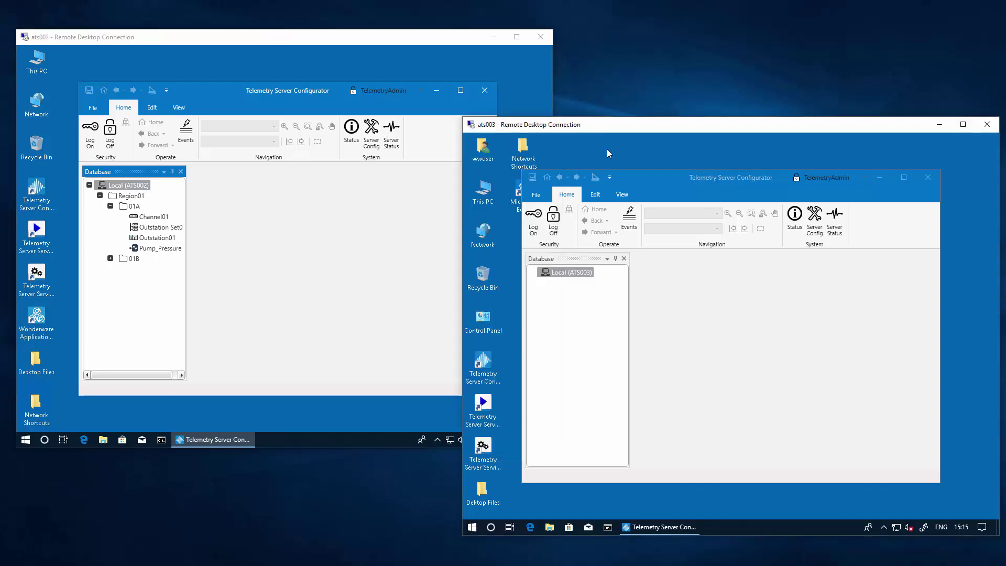
left_click(650, 184)
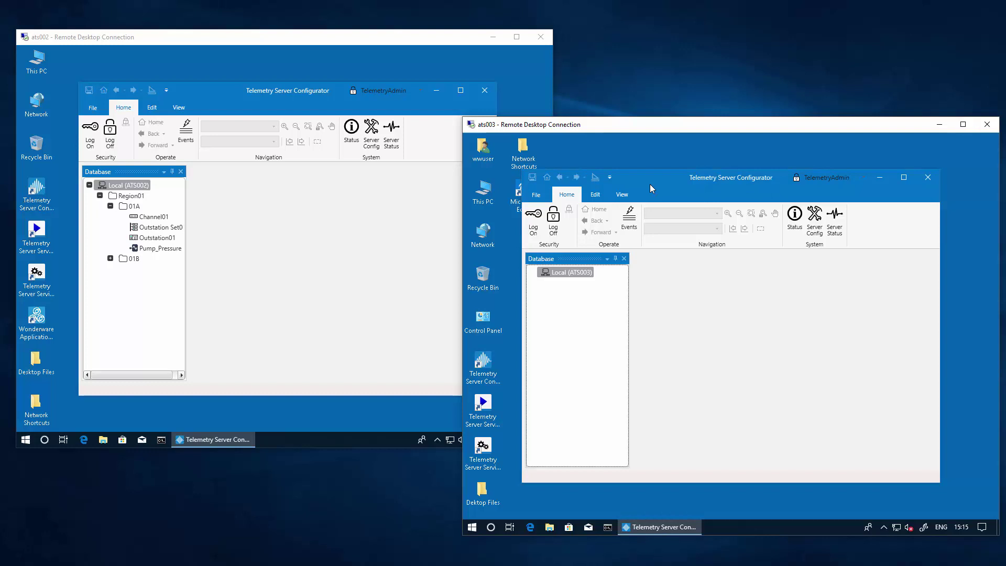
left_click(332, 268)
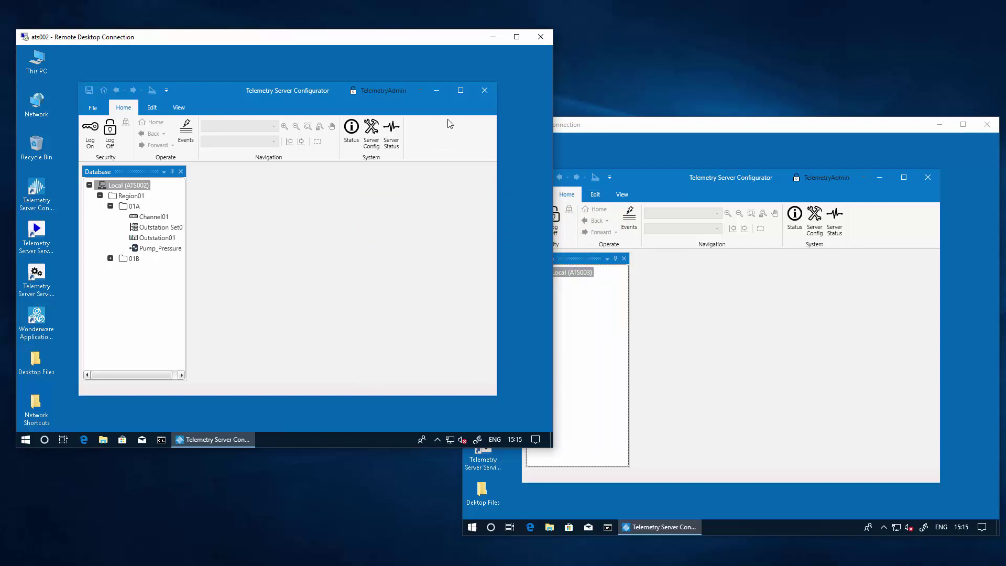
Close the ATS002 Configurator and open Server Configuration from the Telemetry Server tray icon
left_click(484, 91)
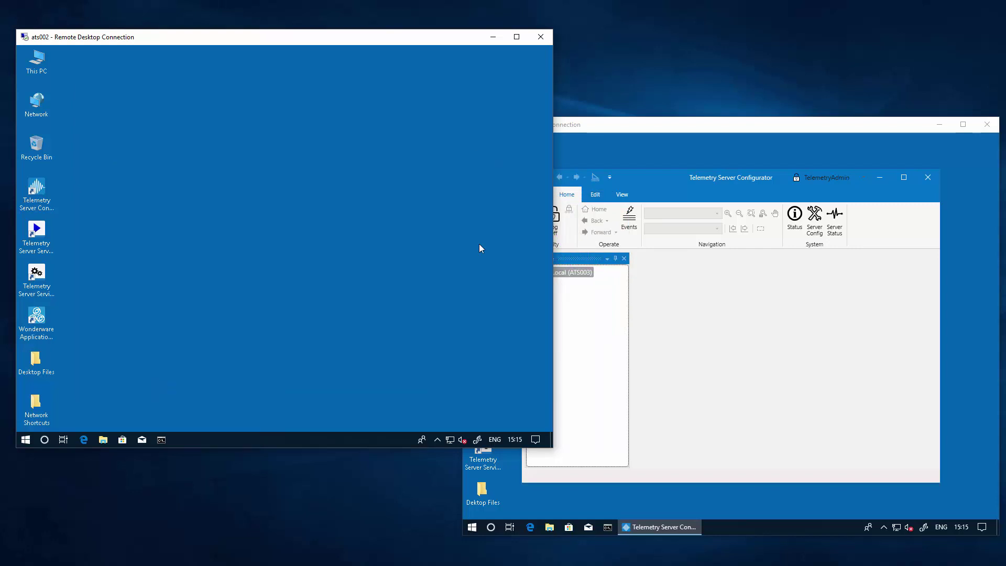
left_click(439, 438)
right_click(443, 425)
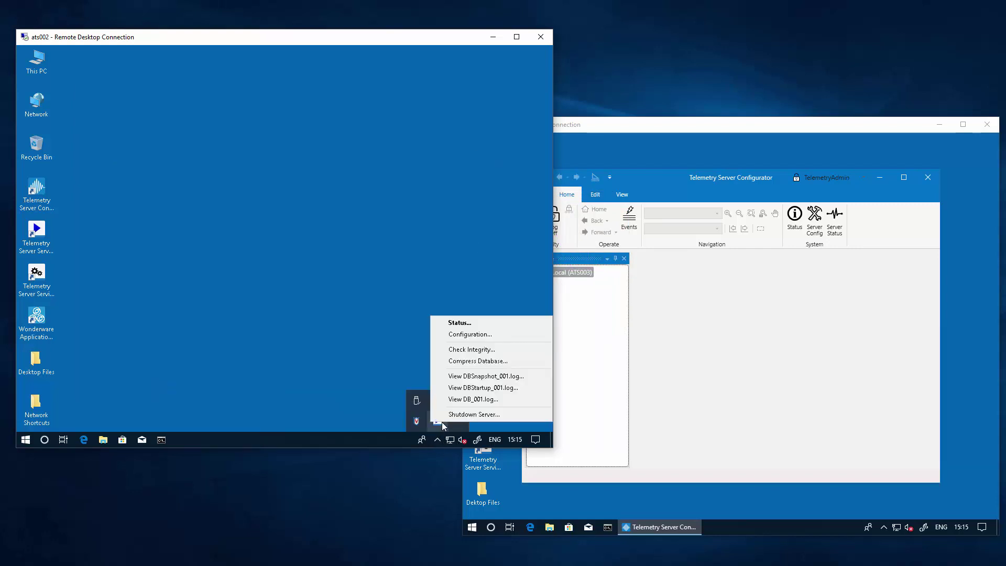
left_click(470, 333)
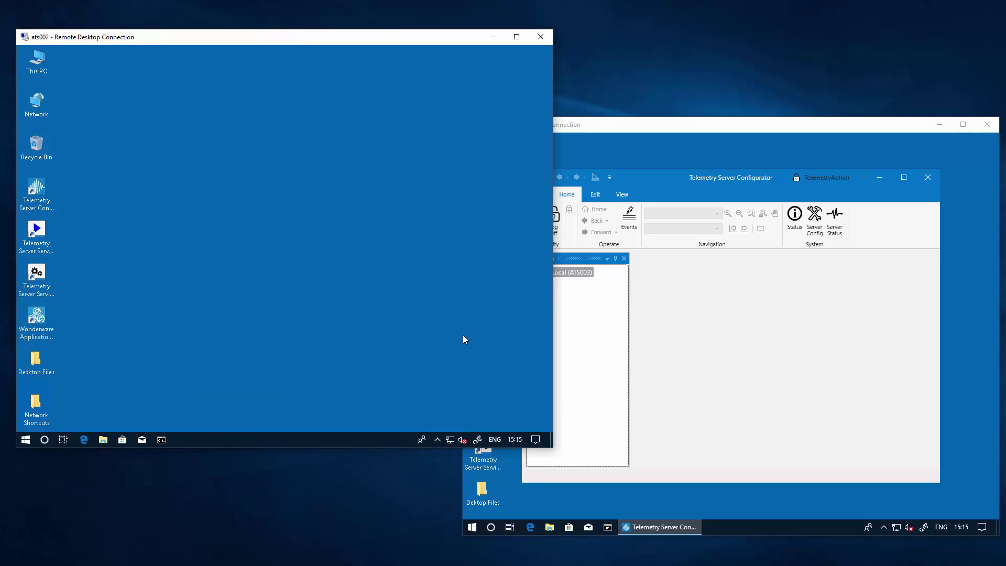
Expand Local and log on to localhost with the admin username and password
left_click(96, 146)
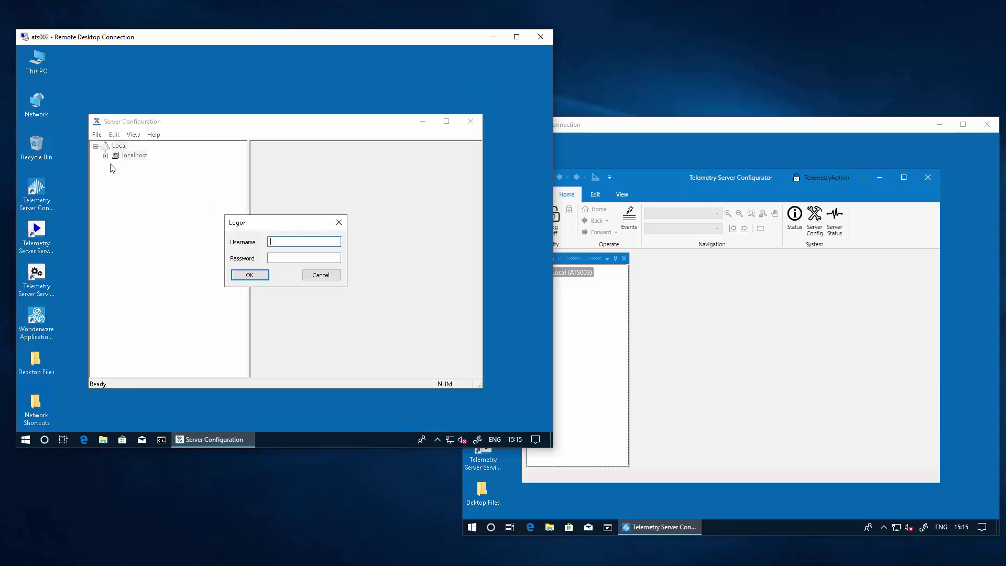
type("TelemetryAdmin")
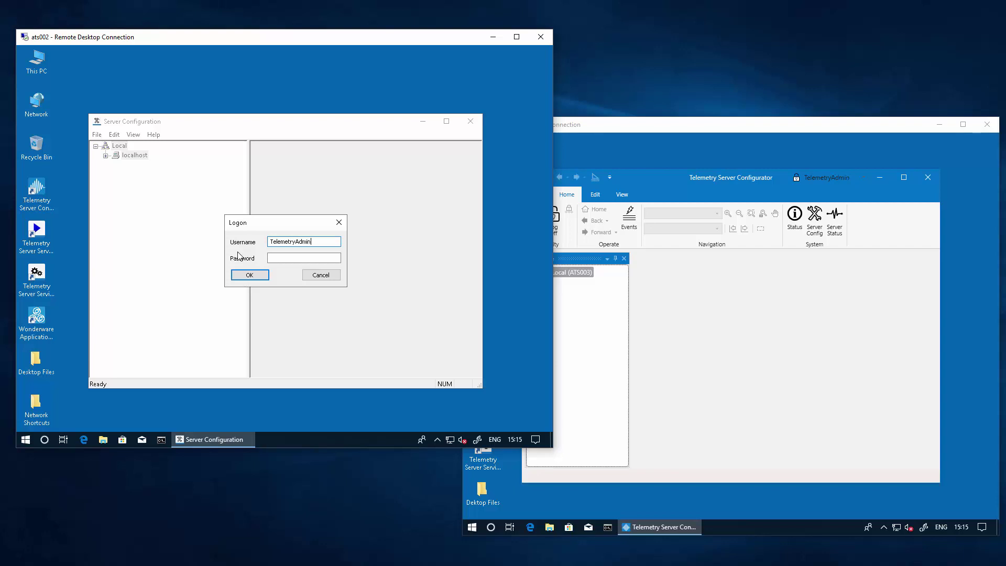
key("Tab")
type("••••••••••••")
key("Return")
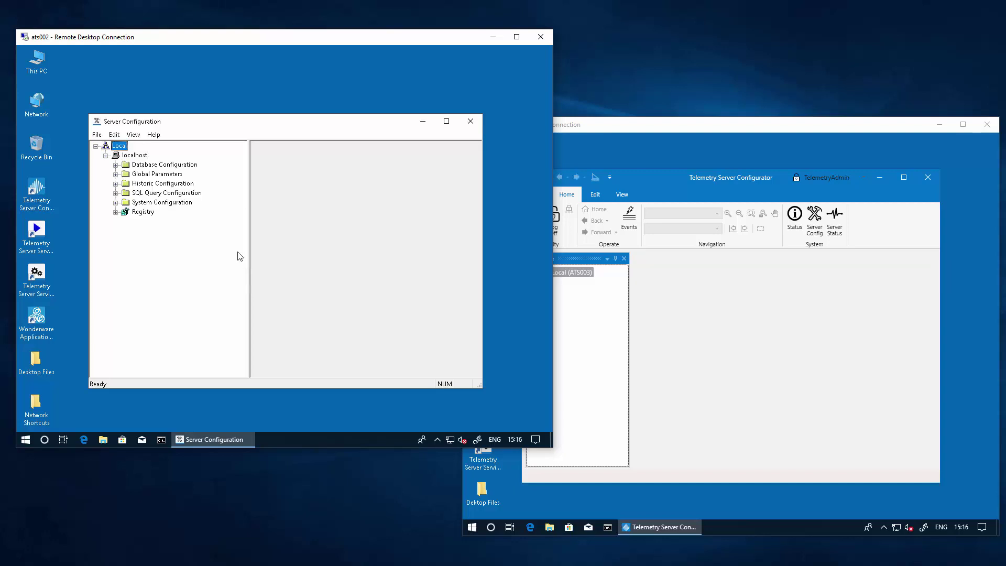
Set ATS002's Partners type to Hot-Standby Pair and enter ATS003 as Standby A on port 5481
left_click(116, 203)
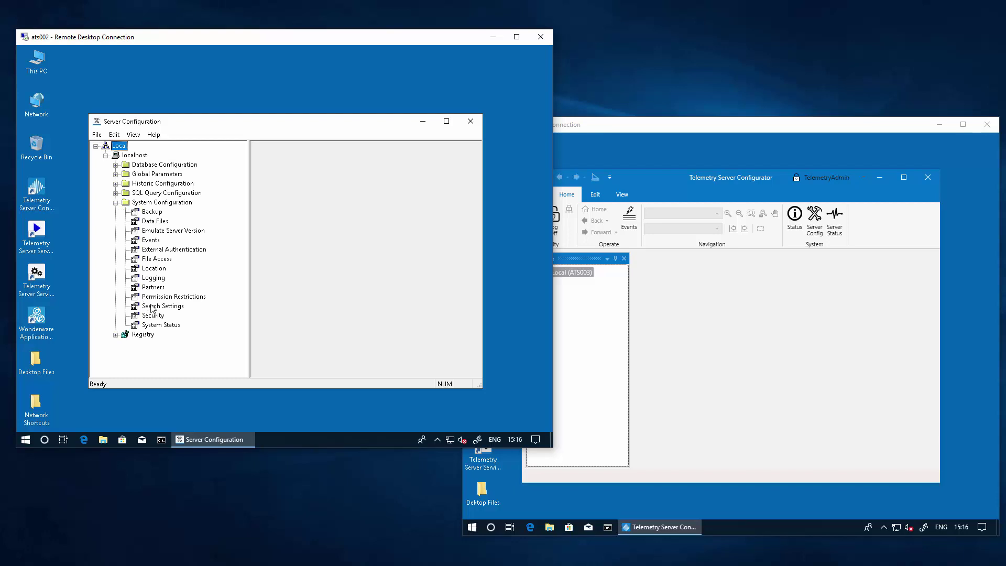
left_click(145, 287)
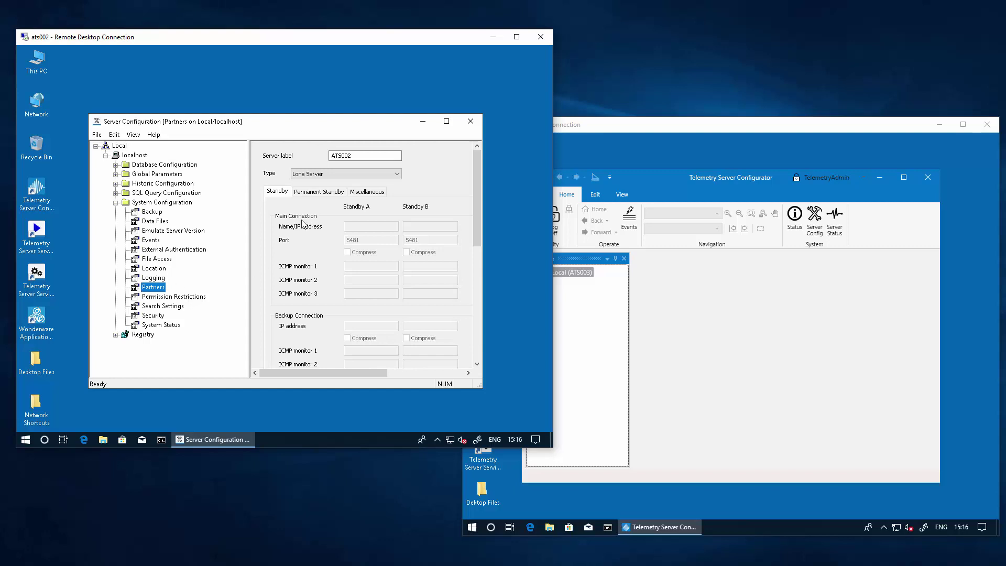
left_click(320, 176)
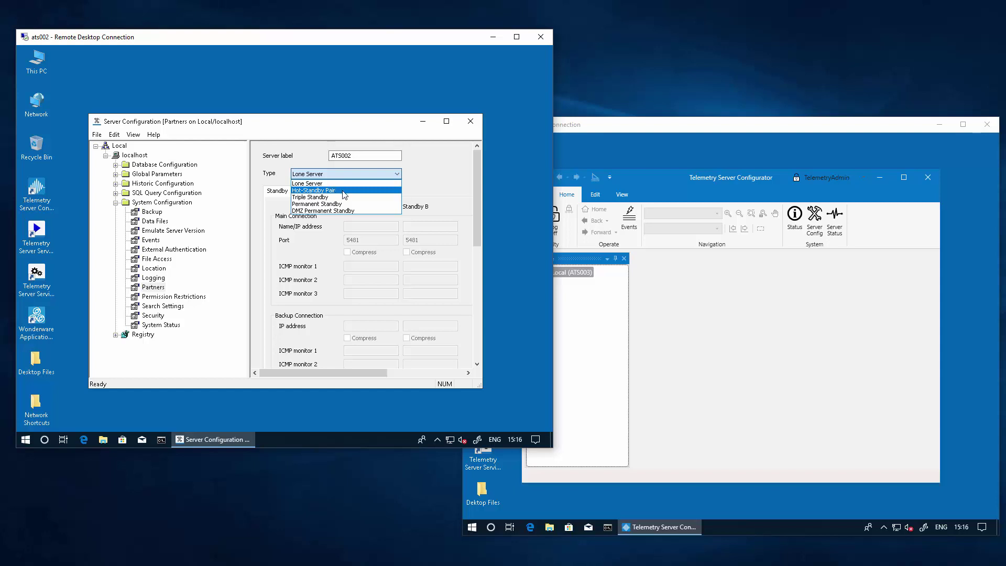
left_click(344, 192)
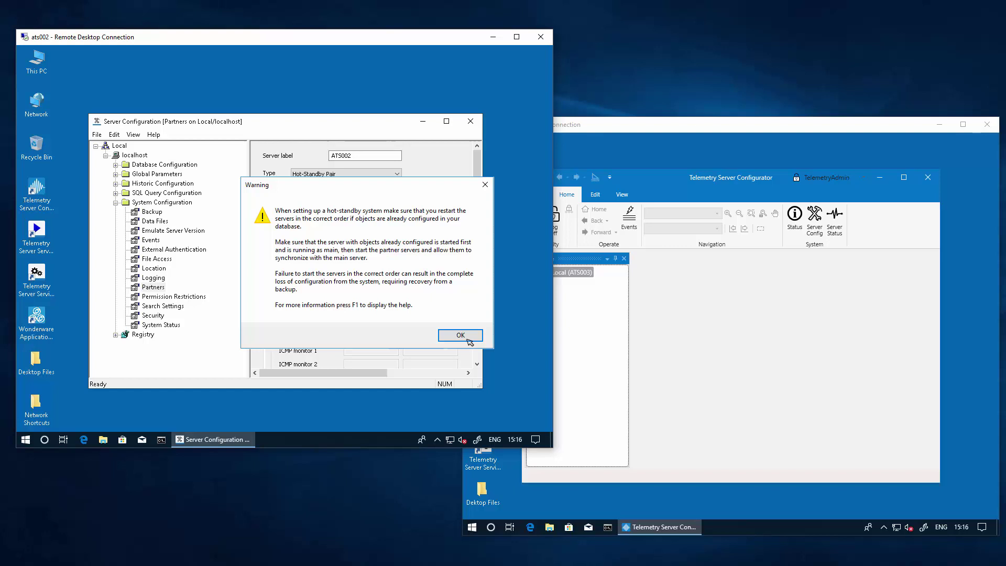
left_click(467, 340)
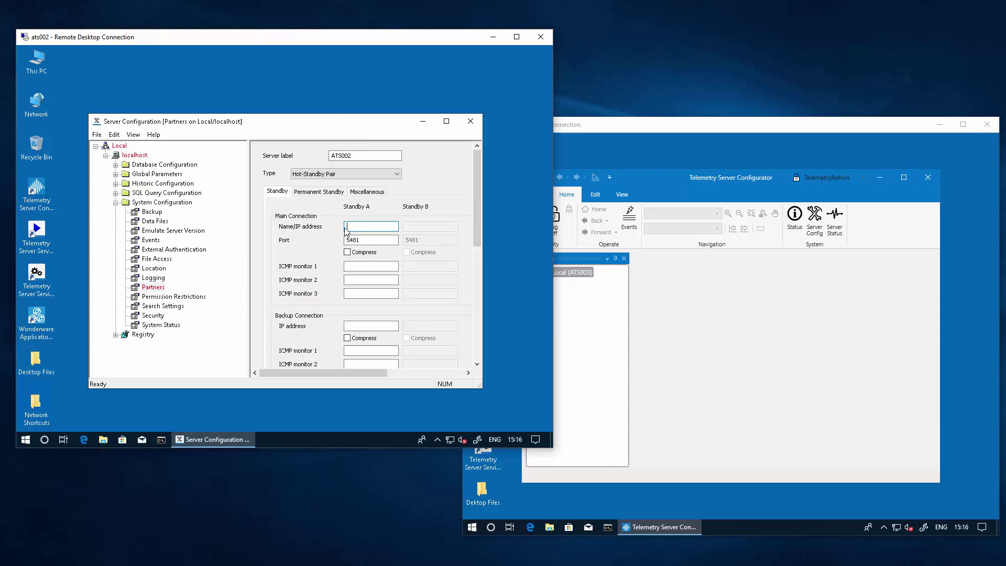
type("ATS003")
Open Global Parameters > PCS Service and confirm the Scope name reads ATS002
left_click(115, 174)
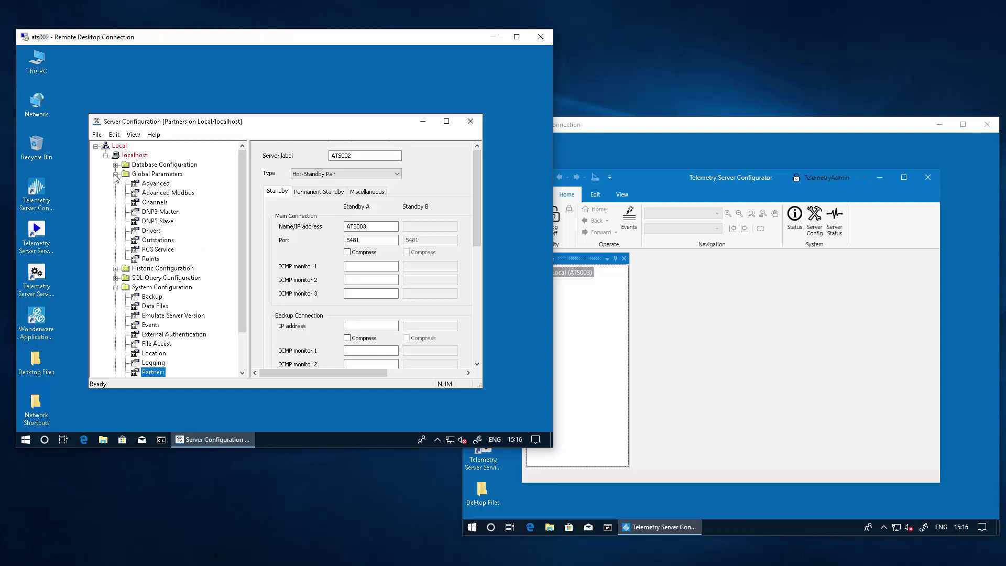
left_click(137, 251)
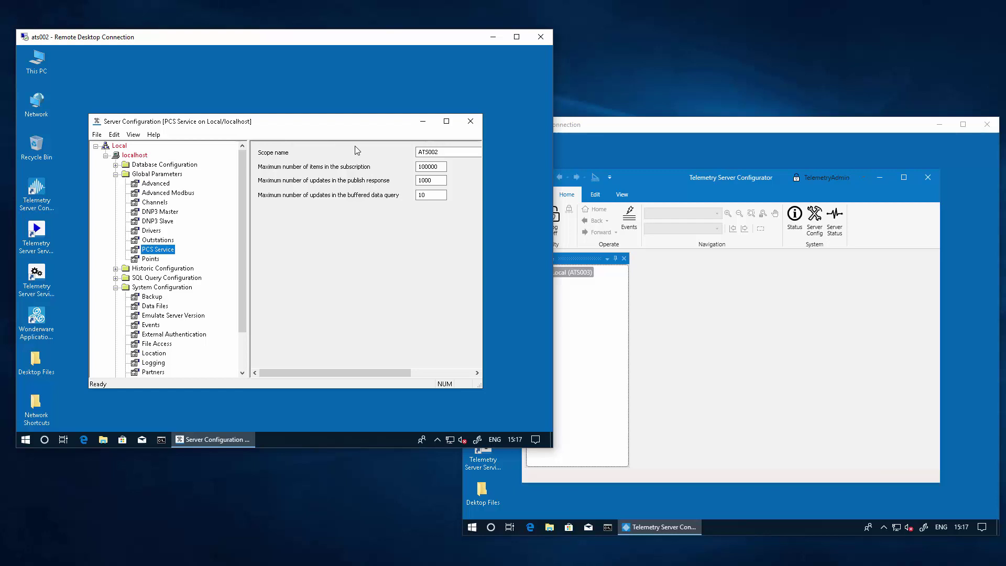
left_click(445, 153)
left_click_drag(445, 153, 403, 149)
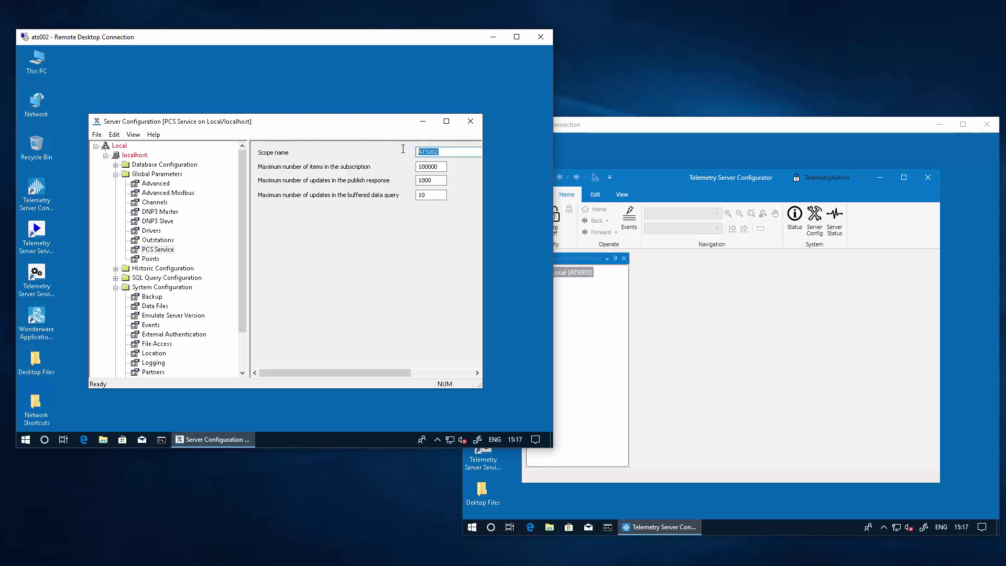
left_click_drag(403, 150, 448, 153)
left_click_drag(448, 152, 414, 153)
Close the server configuration, applying the changes and acknowledging the restart notice
left_click(470, 126)
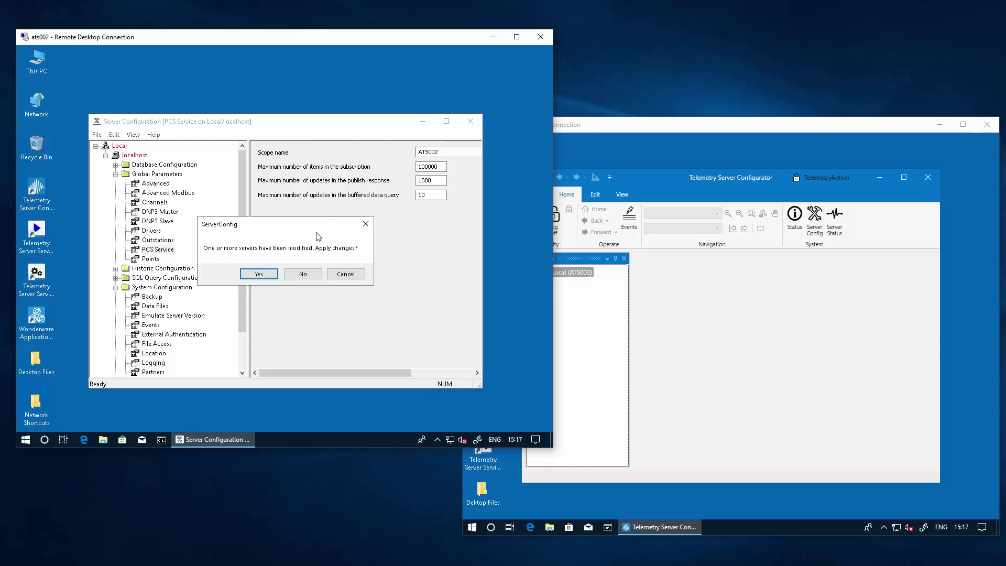
left_click(259, 274)
left_click(363, 278)
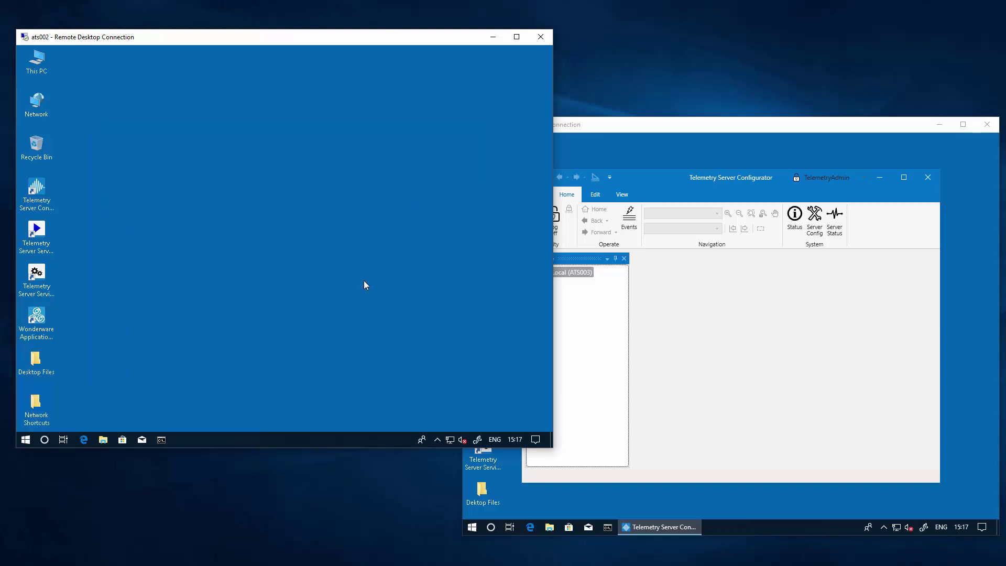
Shut down the Telemetry Server on ats002 using the admin credentials
left_click(437, 439)
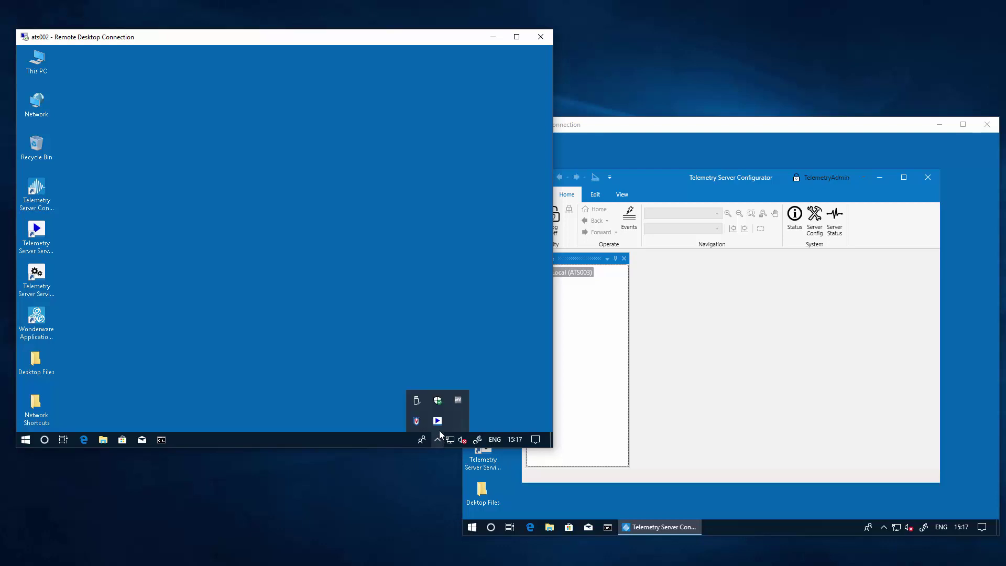
right_click(439, 427)
left_click(466, 413)
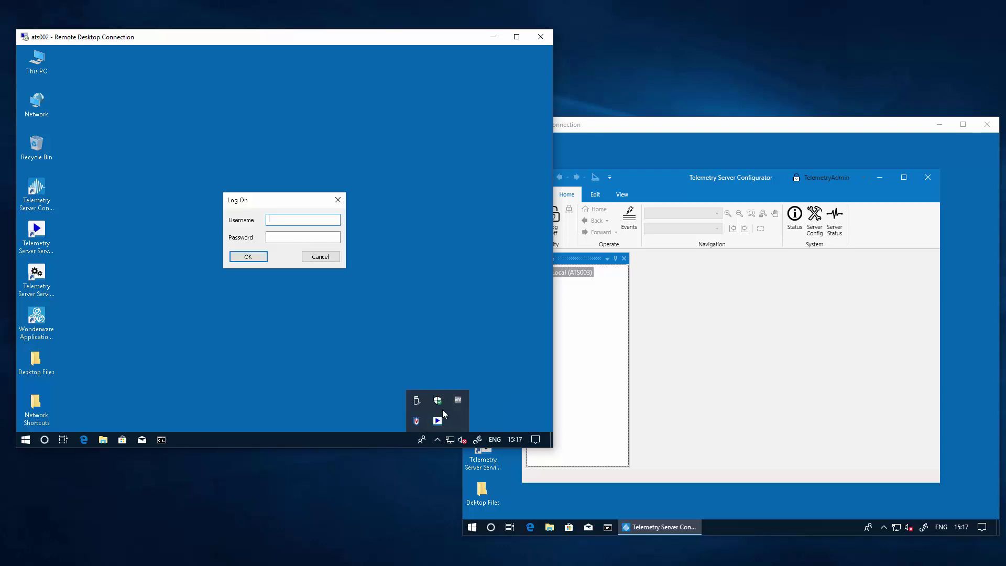
type("Te")
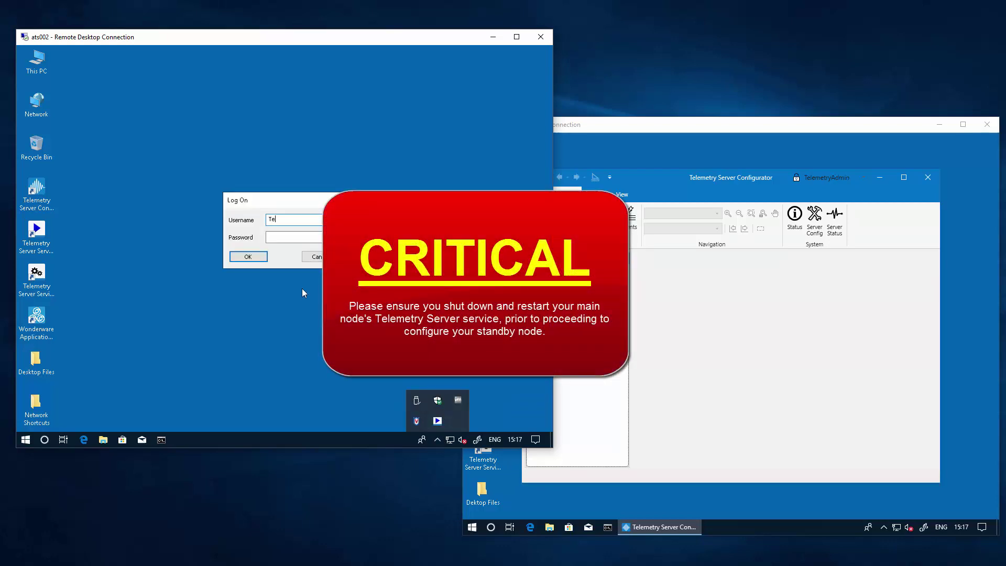
type("lemetryAdmin")
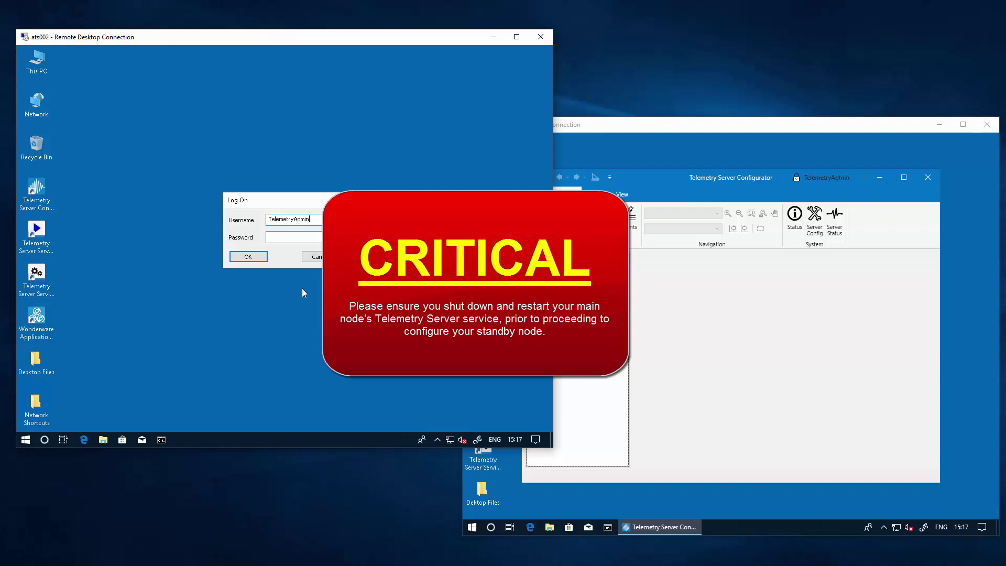
key("Tab")
type("**************")
key("Return")
left_click(312, 282)
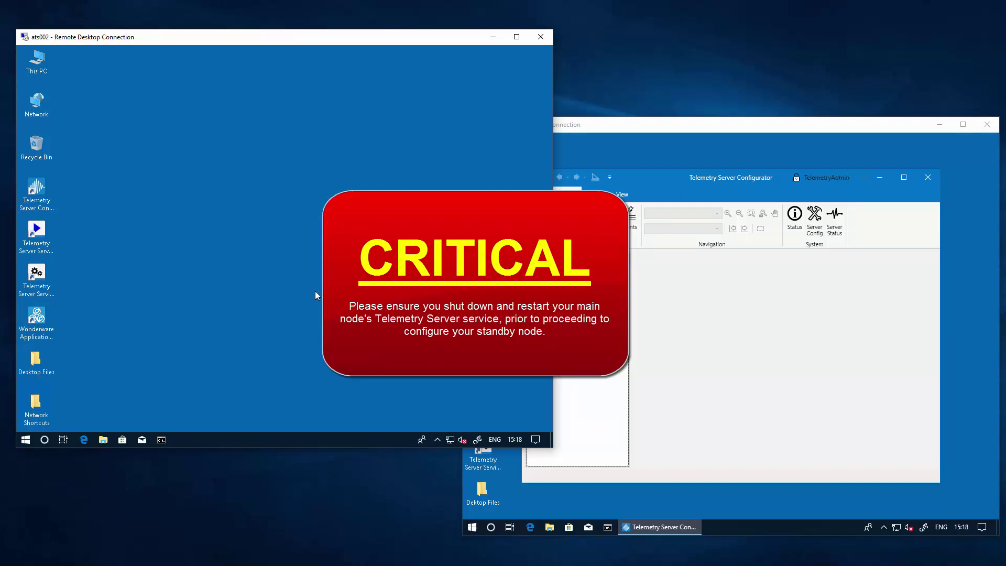
Start the Telemetry Server on ats002 again, allowing the UAC prompt, and confirm it runs
left_click(438, 439)
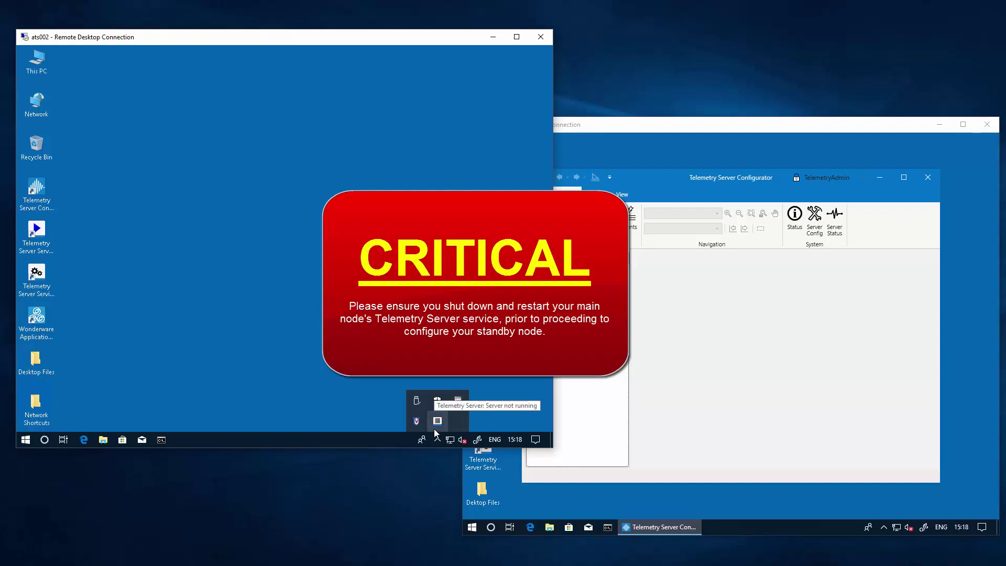
right_click(437, 420)
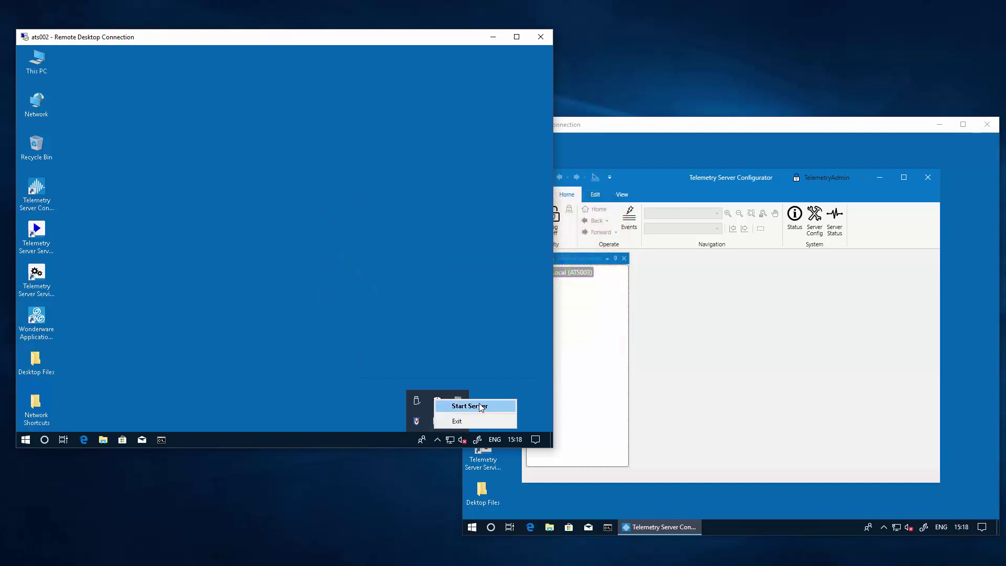
left_click(481, 406)
left_click(239, 311)
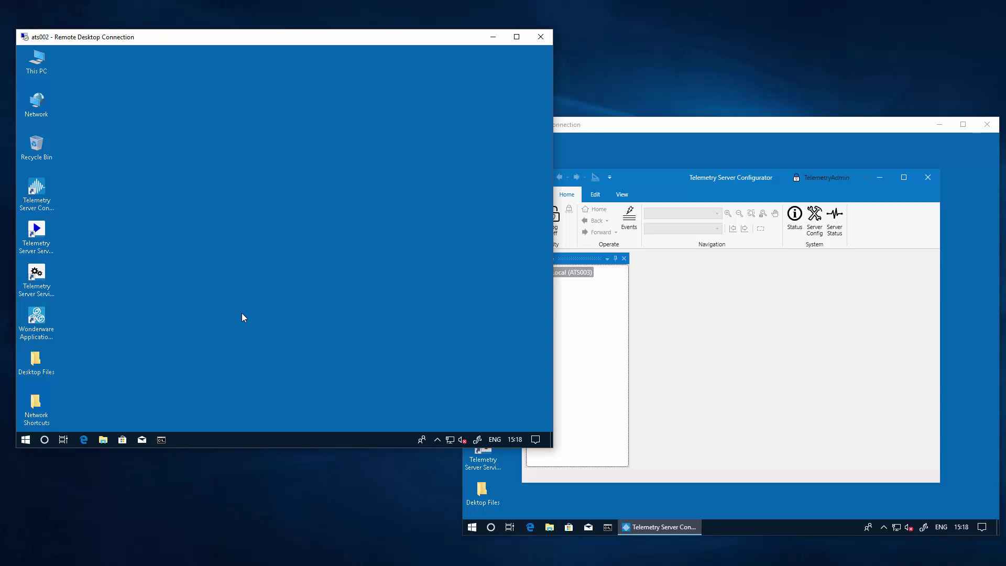
left_click(439, 440)
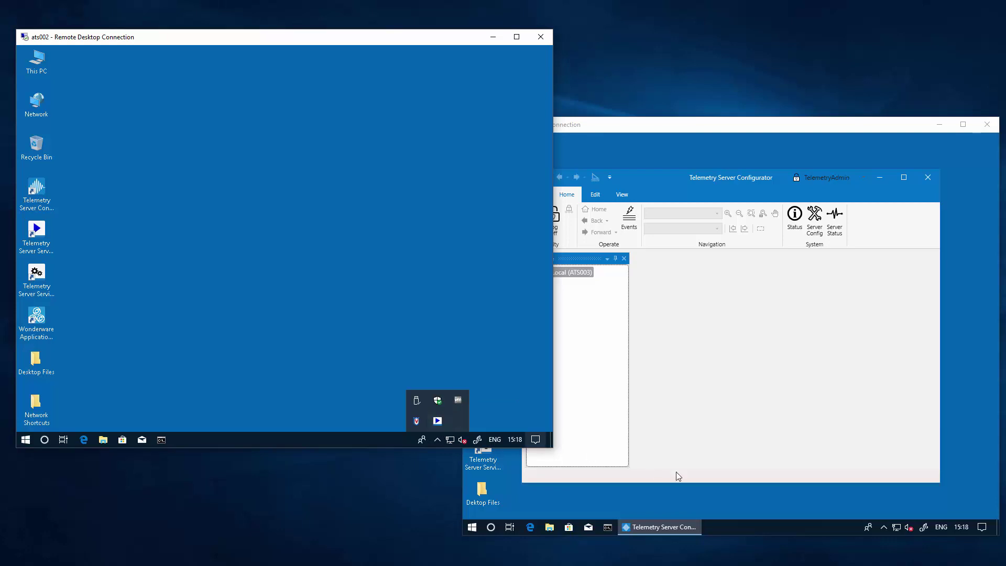
On ats003, close the Configurator and open Server Configuration from the tray icon
left_click(716, 488)
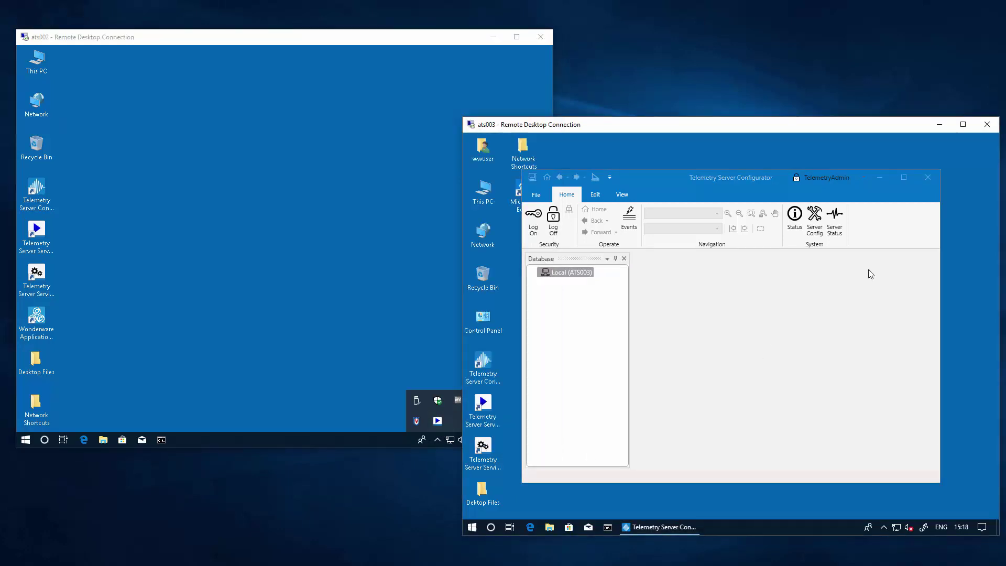
left_click(929, 177)
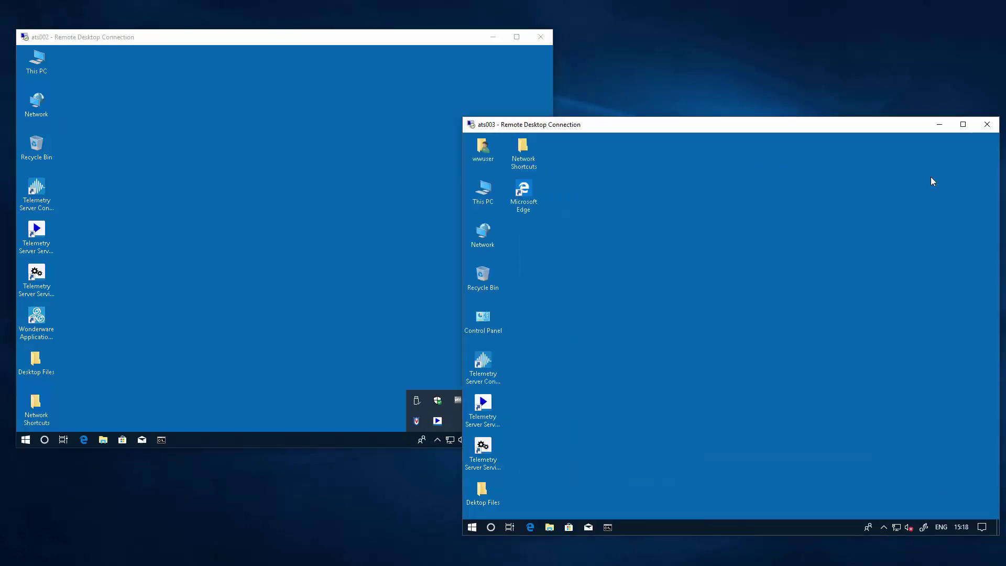
left_click(884, 526)
right_click(884, 510)
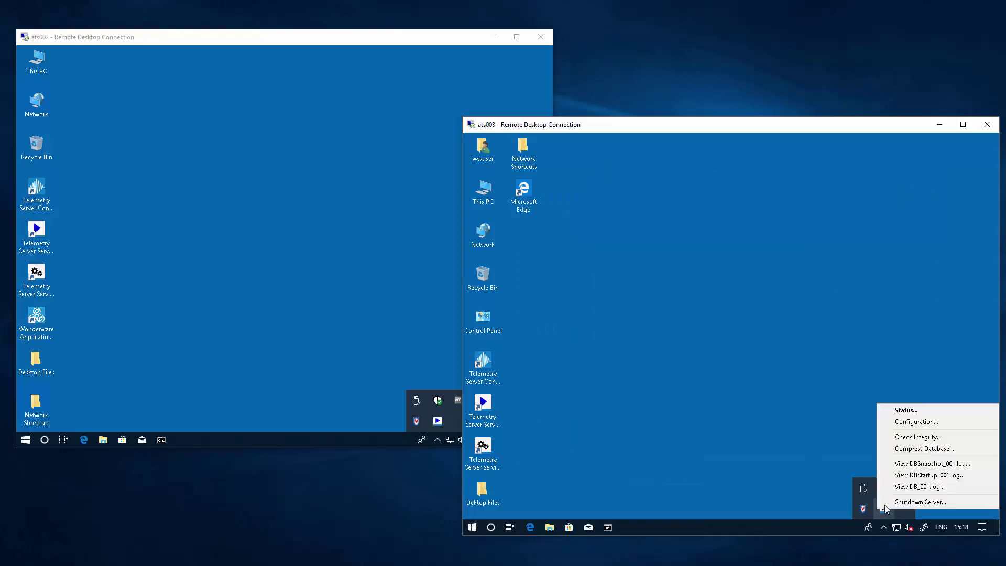
left_click(912, 424)
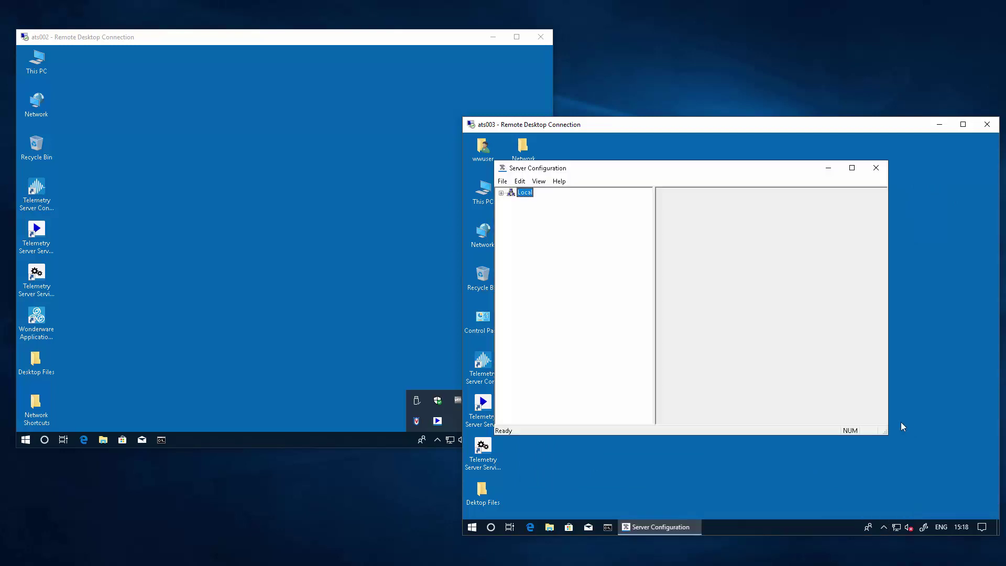
Expand Local, connect to localhost and log on with the admin credentials
left_click(501, 193)
left_click(511, 202)
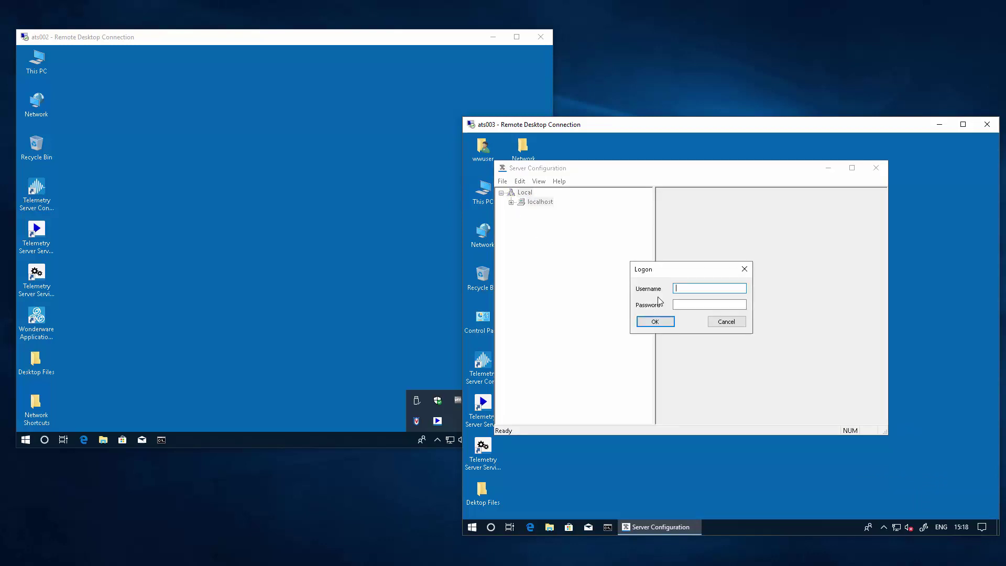
type("TelemetryAdmin")
key("Tab")
type("••••••••••")
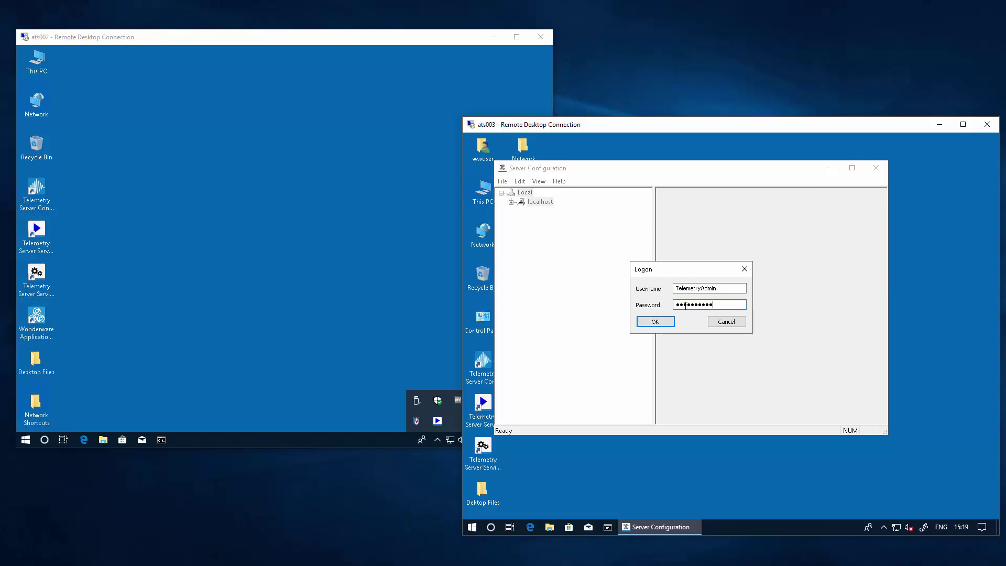
type("••")
key("Return")
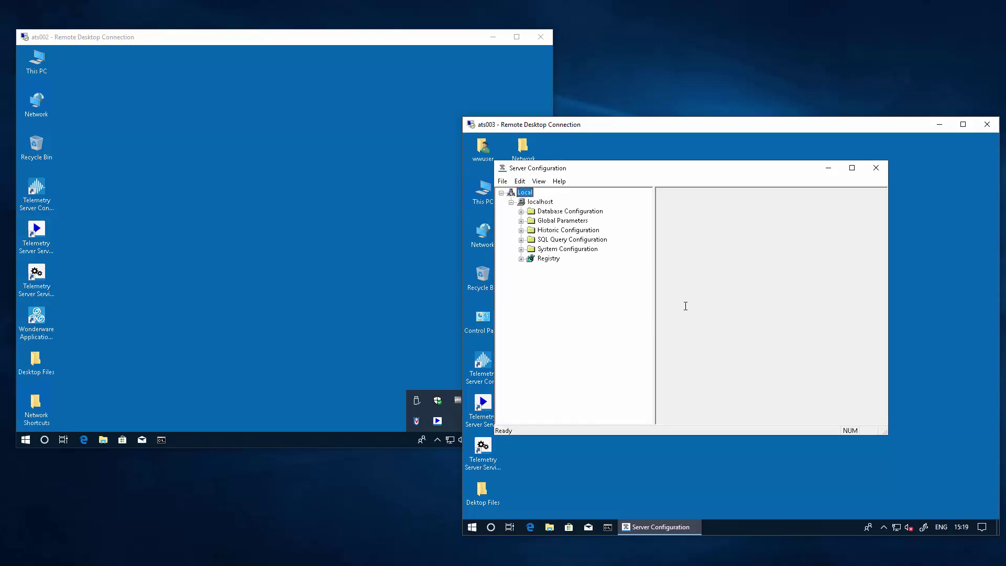
Set ATS003's Partners type to Hot-Standby Pair with ATS002 as Standby A on port 5481
left_click(520, 250)
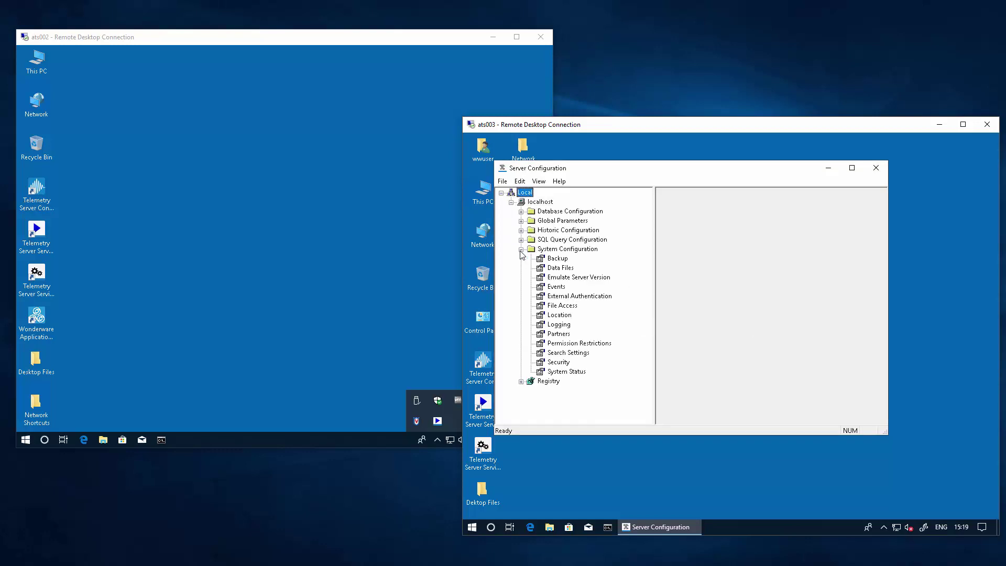
left_click(543, 333)
left_click(715, 227)
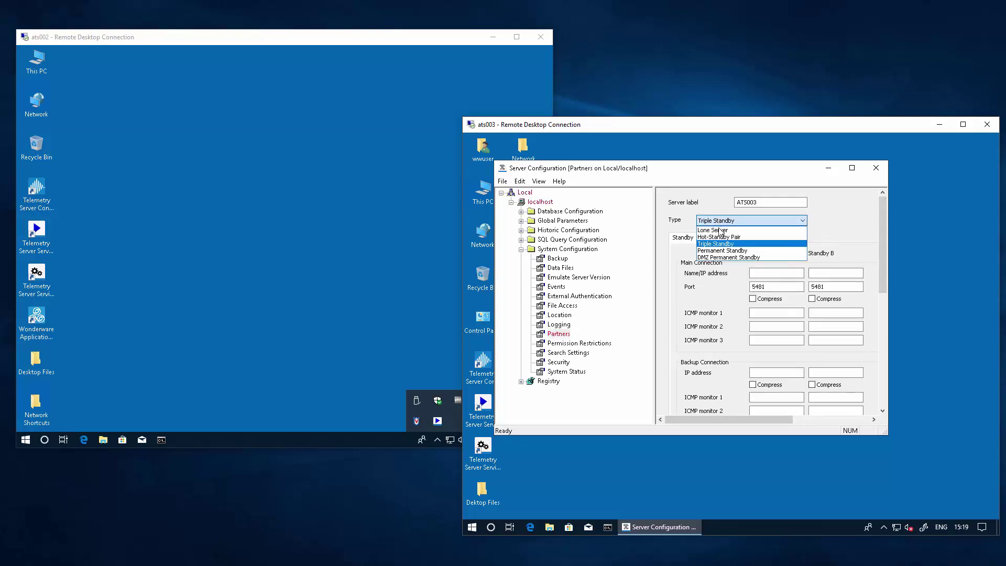
left_click(718, 234)
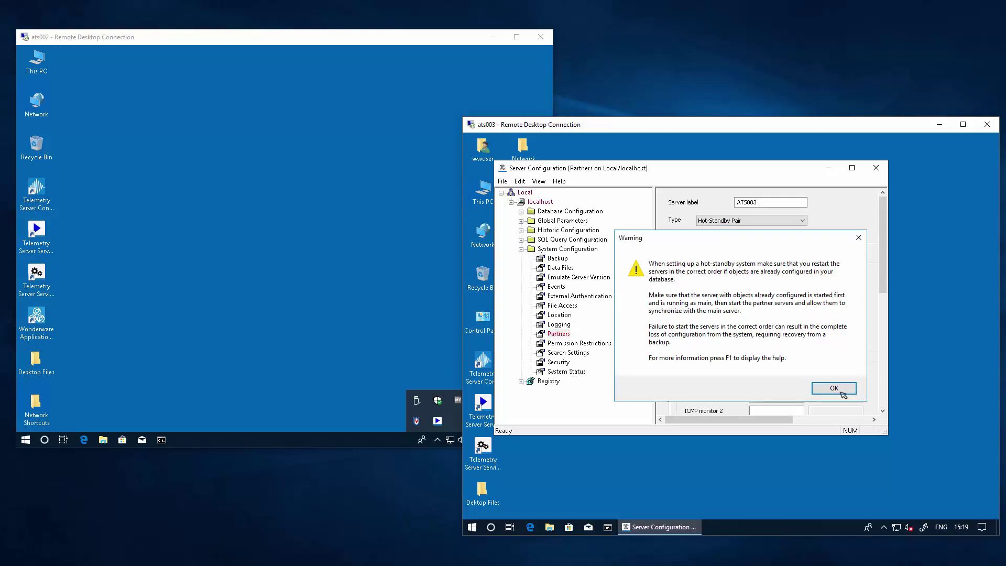
left_click(834, 389)
left_click(758, 272)
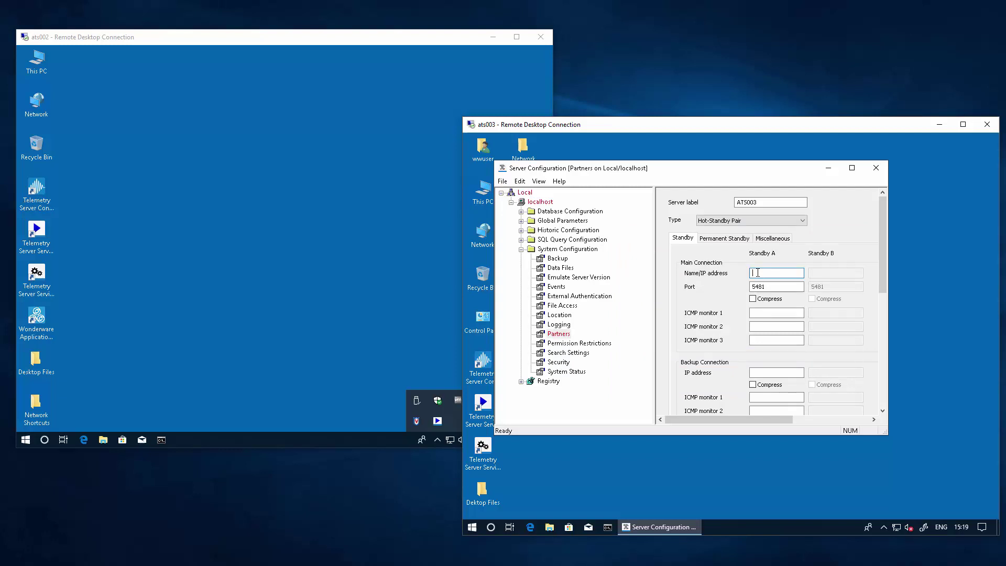
type("ATS002")
left_click(522, 221)
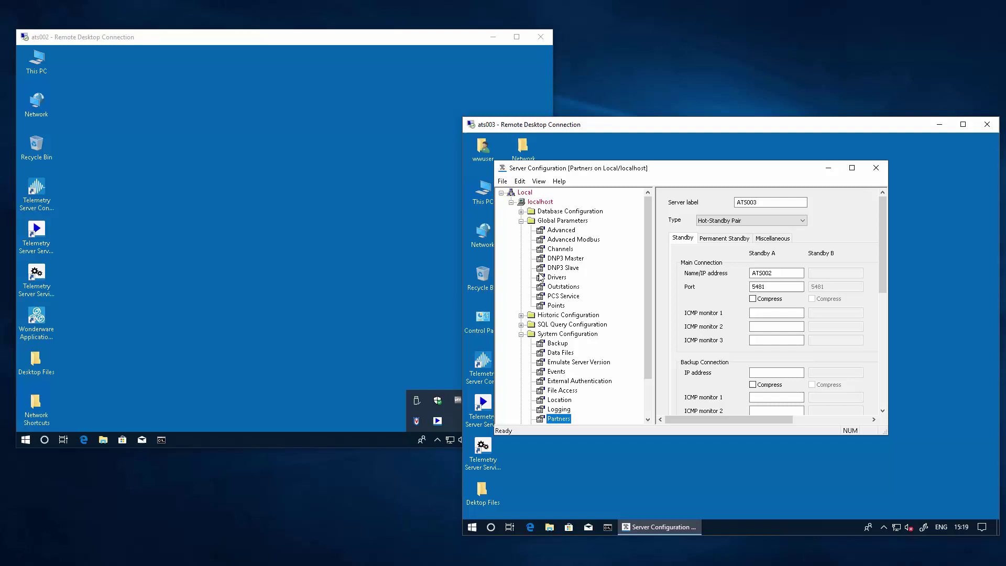
Change ATS003's PCS Service scope name from ATS003 to ATS002
left_click(548, 296)
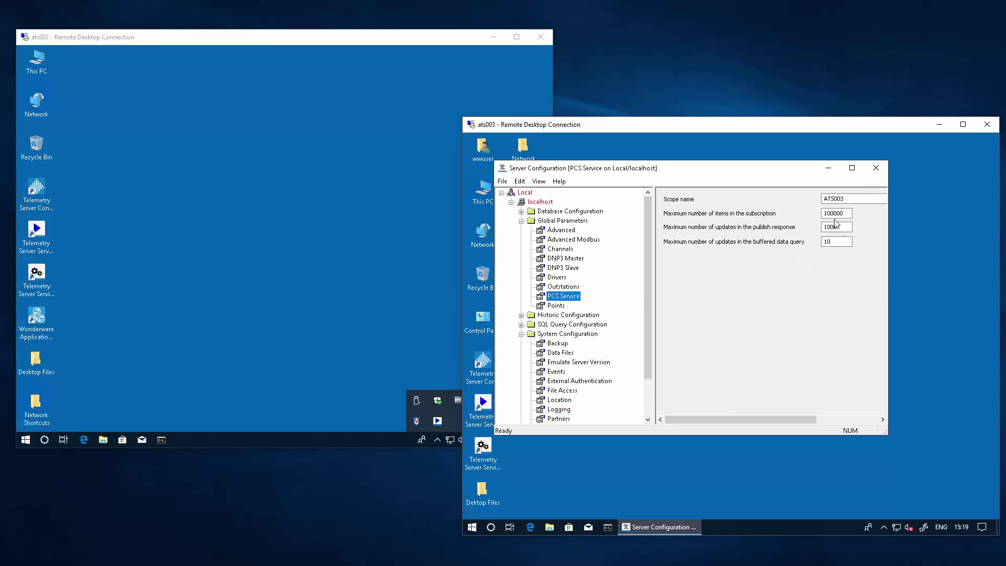
left_click(851, 198)
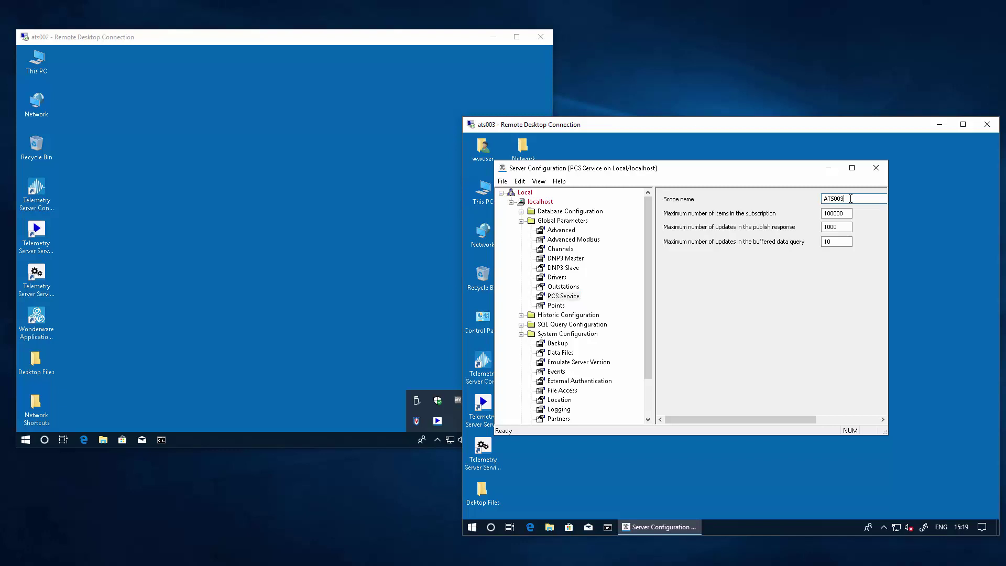
key("BackSpace")
type("2")
double_click(849, 199)
Close the configuration, applying the changes and acknowledging the restart notice
left_click(875, 167)
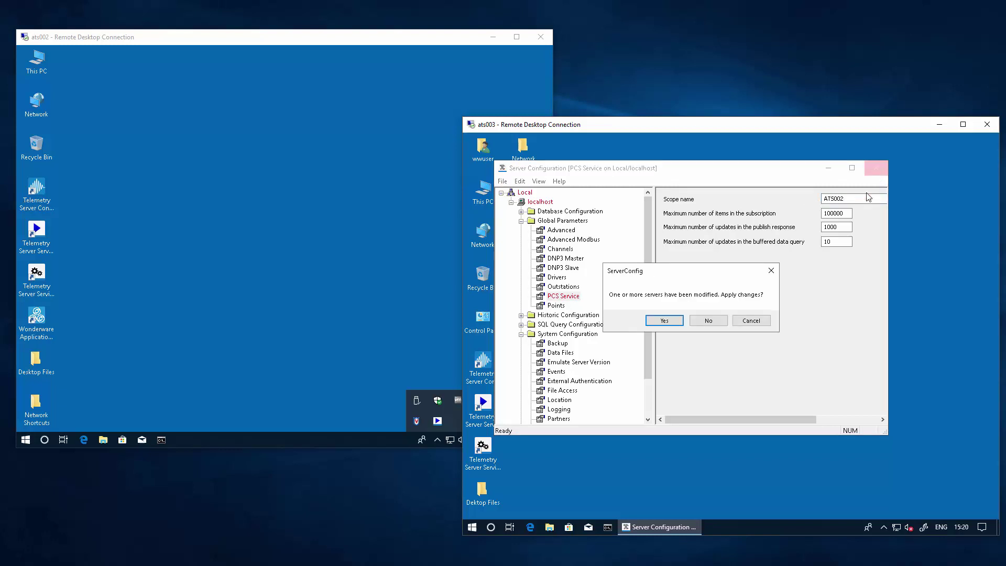
left_click(664, 321)
left_click(766, 325)
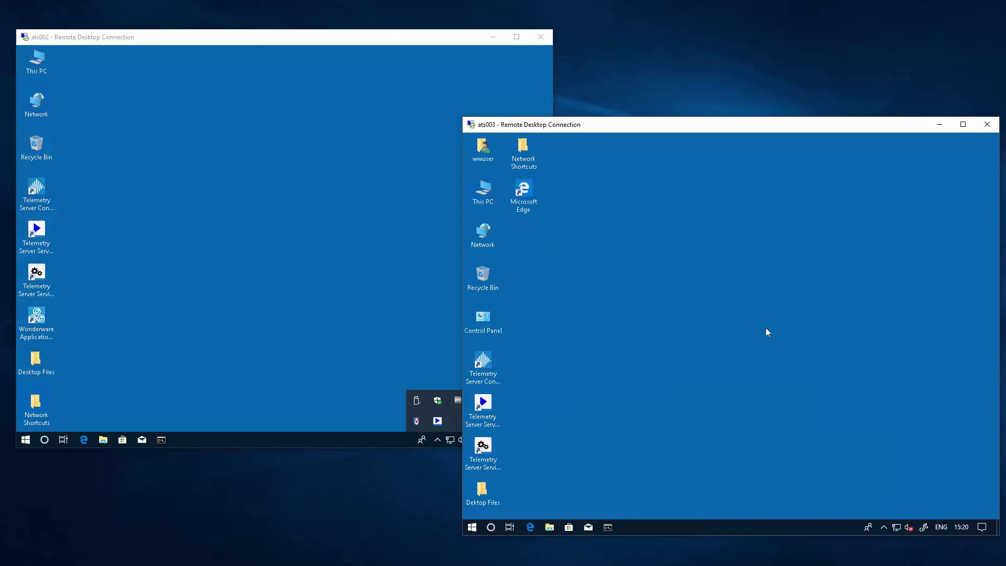
left_click(885, 528)
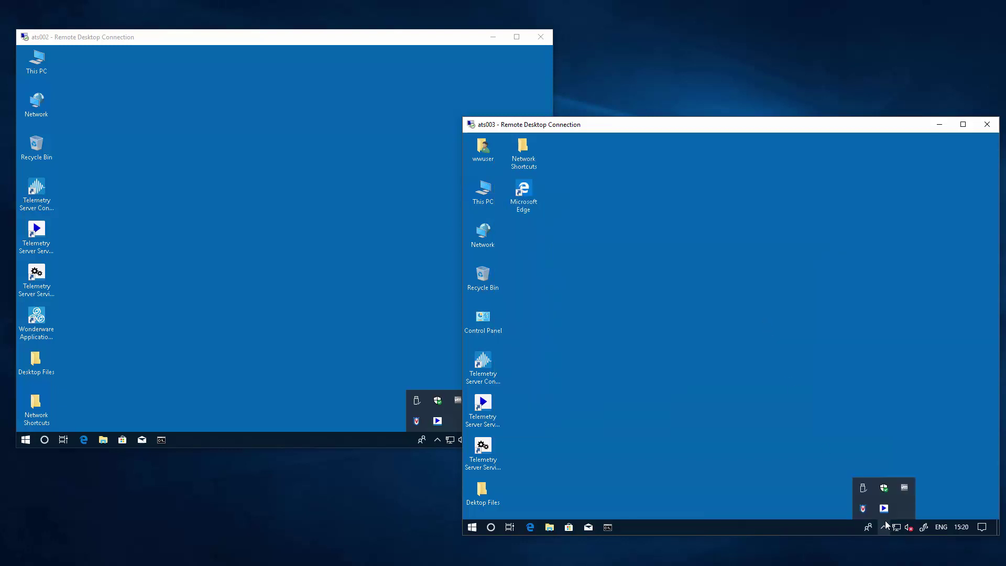
Shut down the ats003 Telemetry Server, logging on with the admin credentials and confirming
right_click(885, 508)
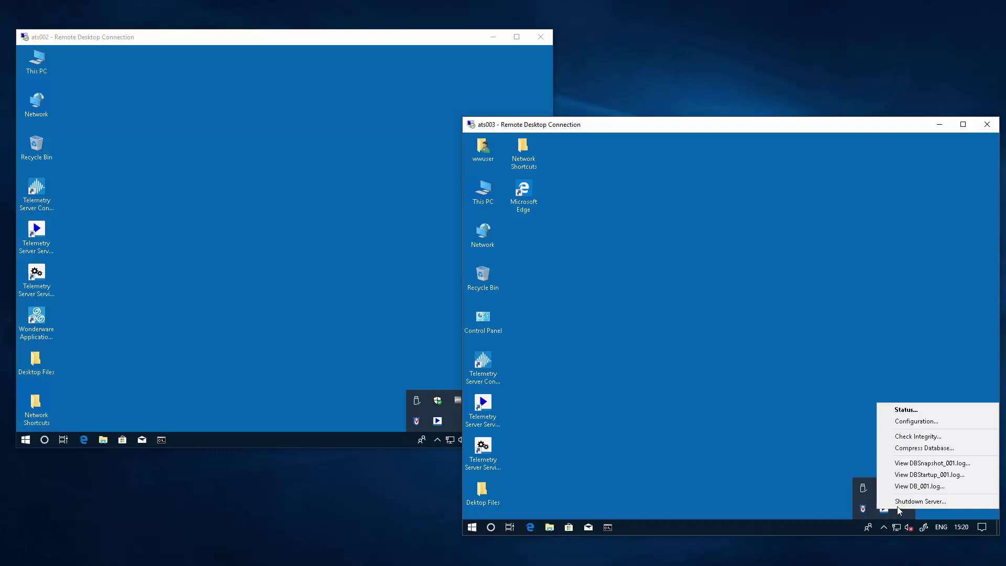
left_click(898, 504)
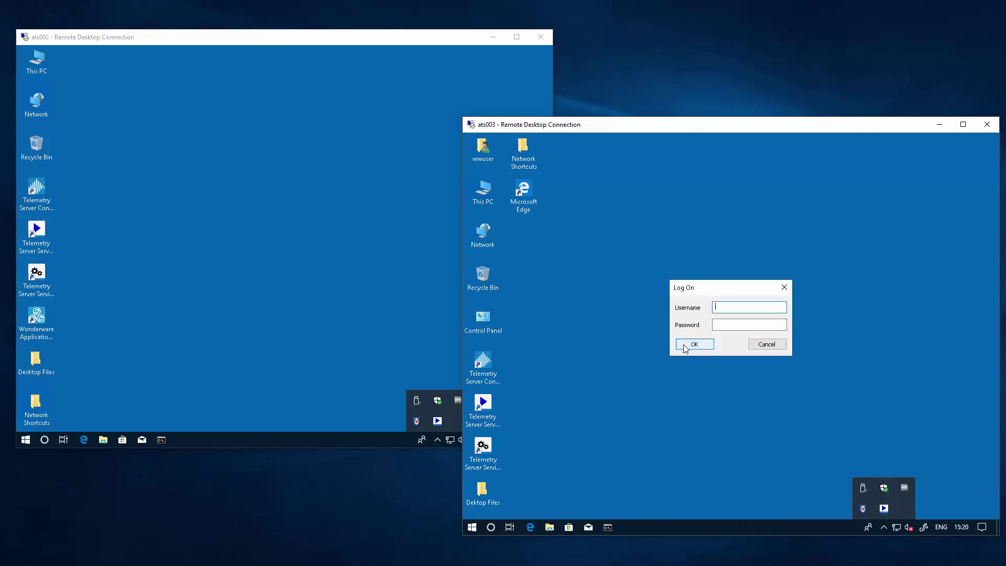
type("Teleme")
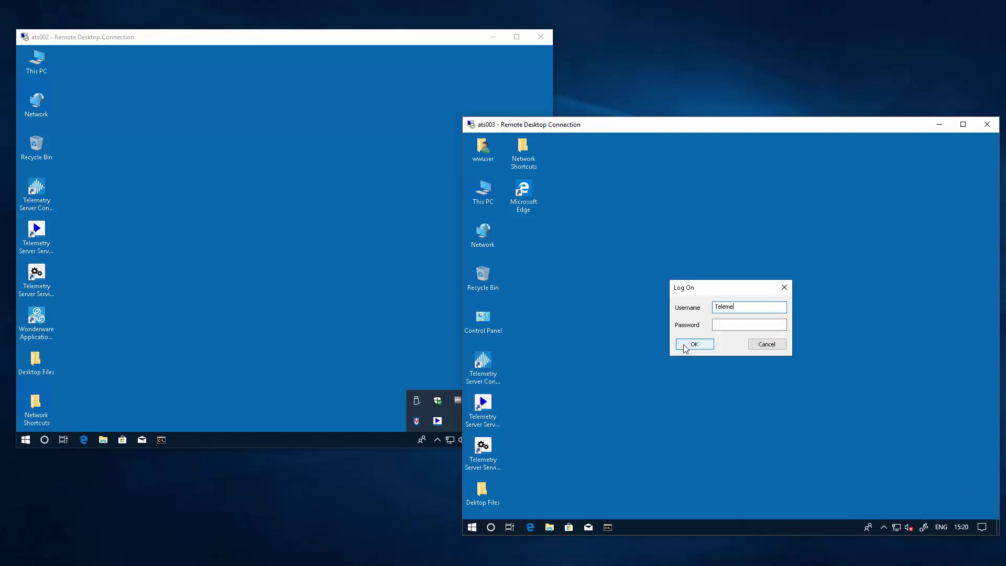
type("tryAdmin")
key("Tab")
type("*************")
left_click(685, 346)
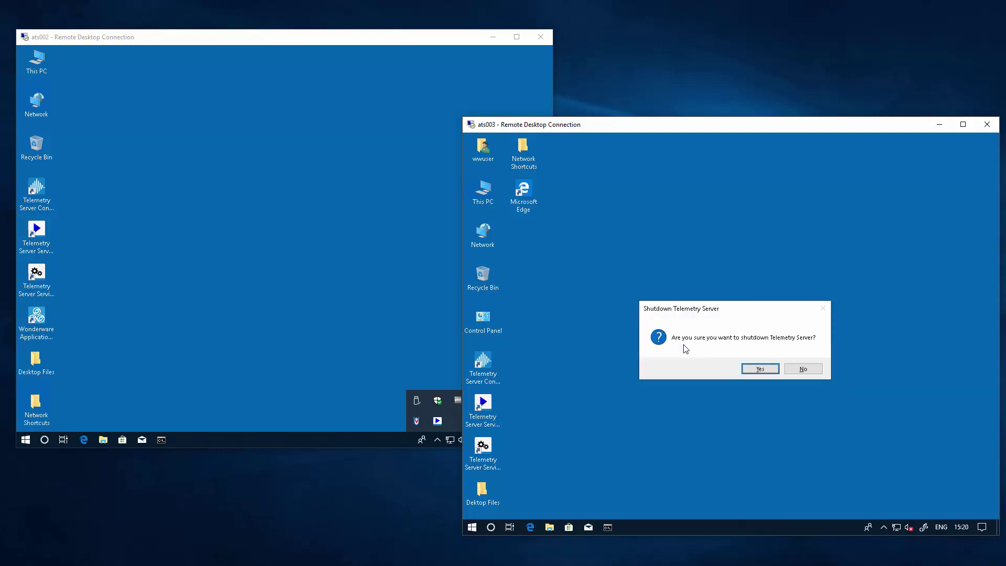
left_click(770, 370)
Start the ats003 Telemetry Server again and accept the UAC prompt
left_click(884, 527)
right_click(884, 508)
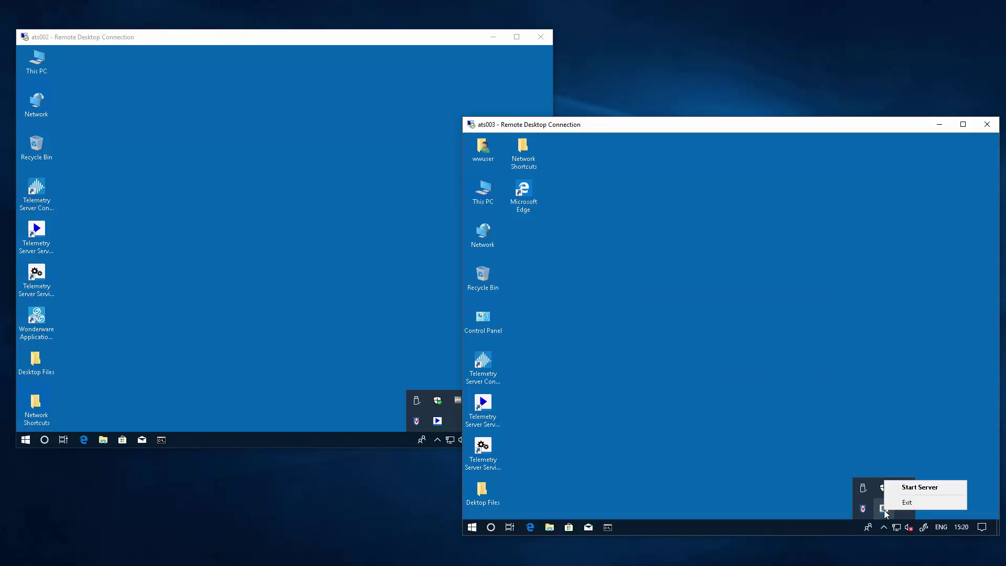
left_click(918, 489)
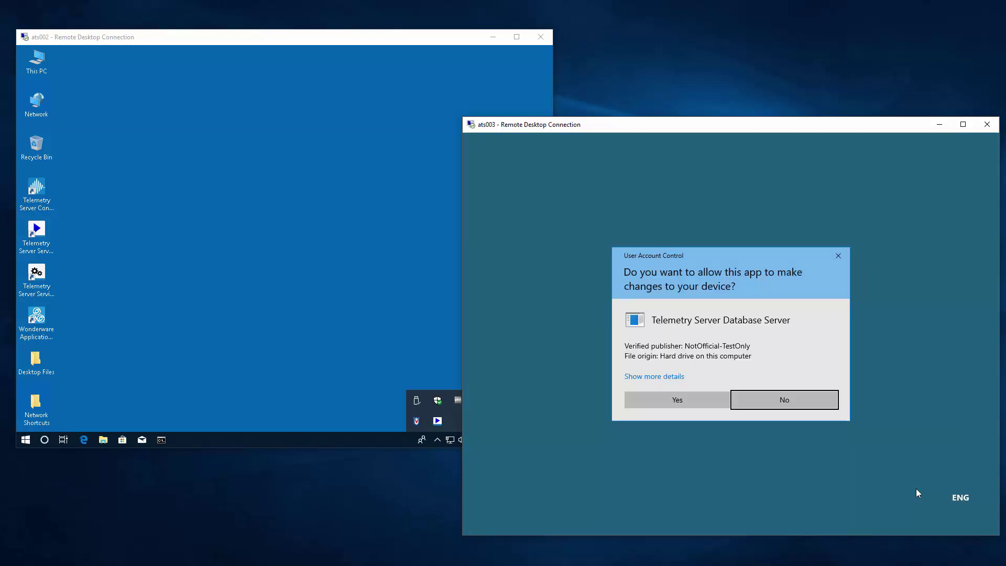
left_click(682, 399)
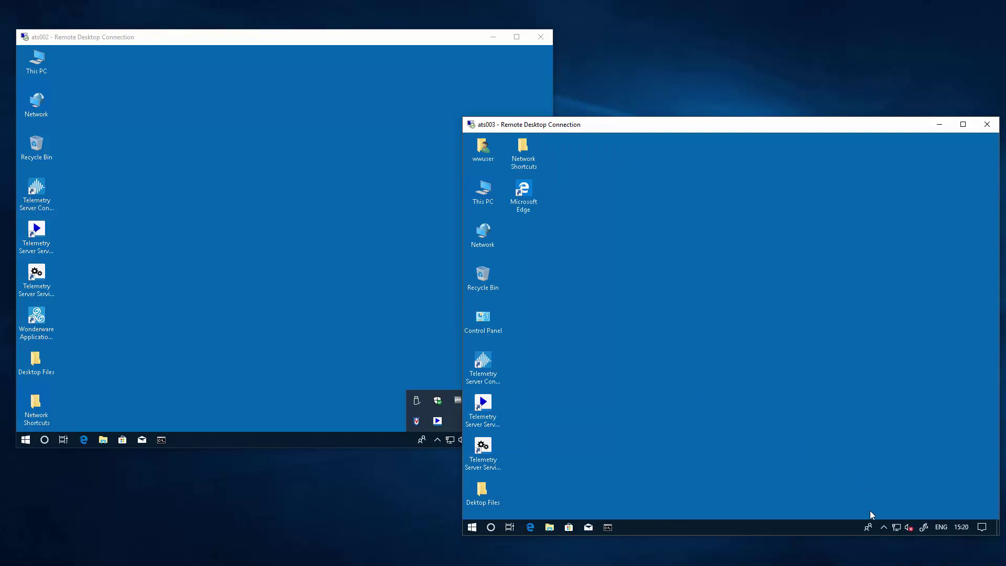
left_click(883, 527)
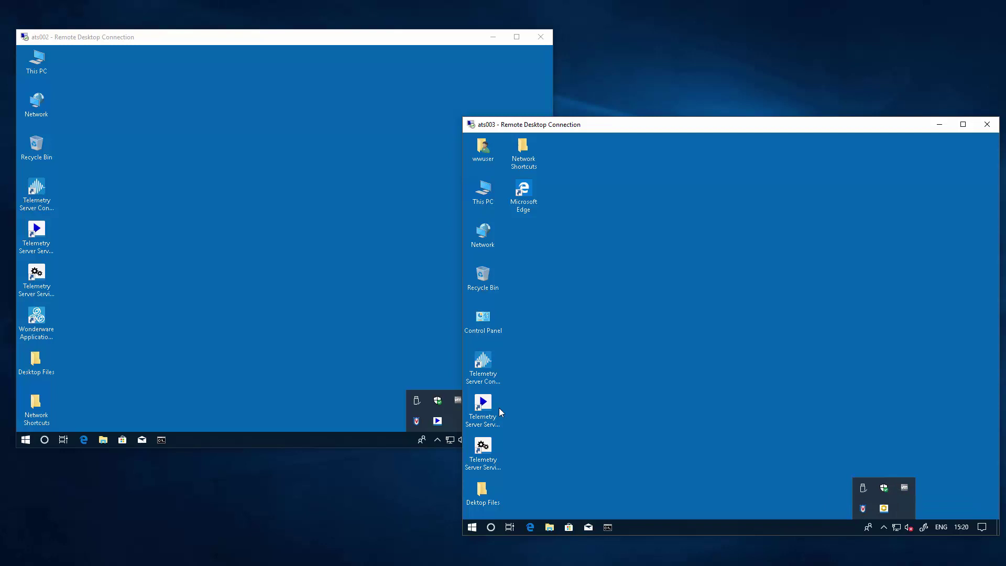
On ats002, search 'Fire', open the firewall's advanced settings and start a new inbound rule
left_click(230, 383)
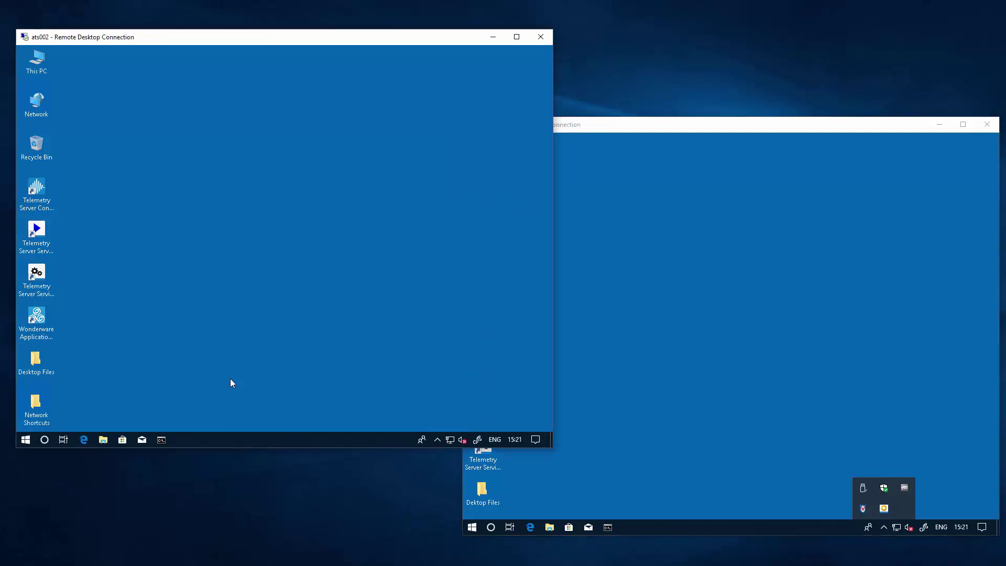
left_click(25, 440)
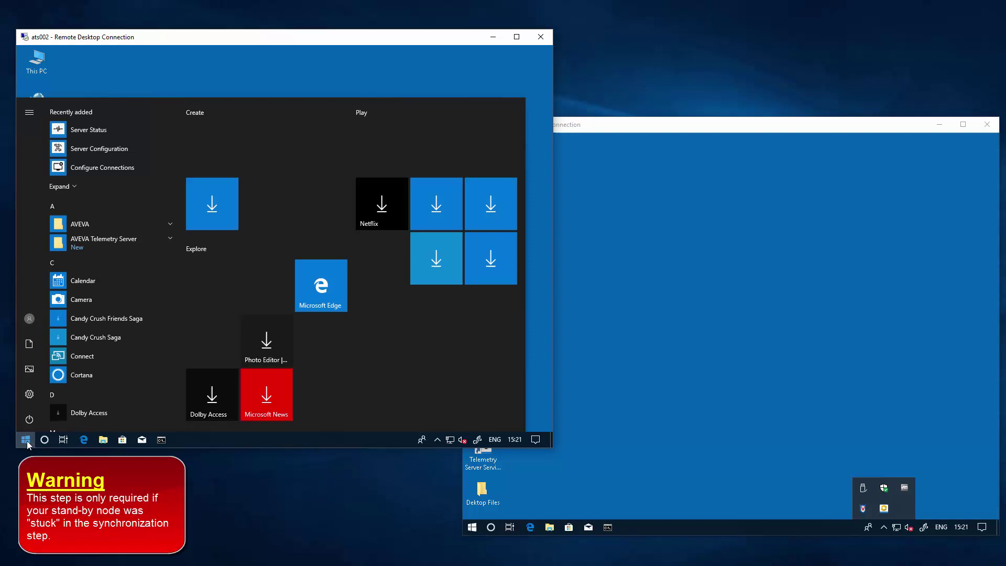
type("Fire")
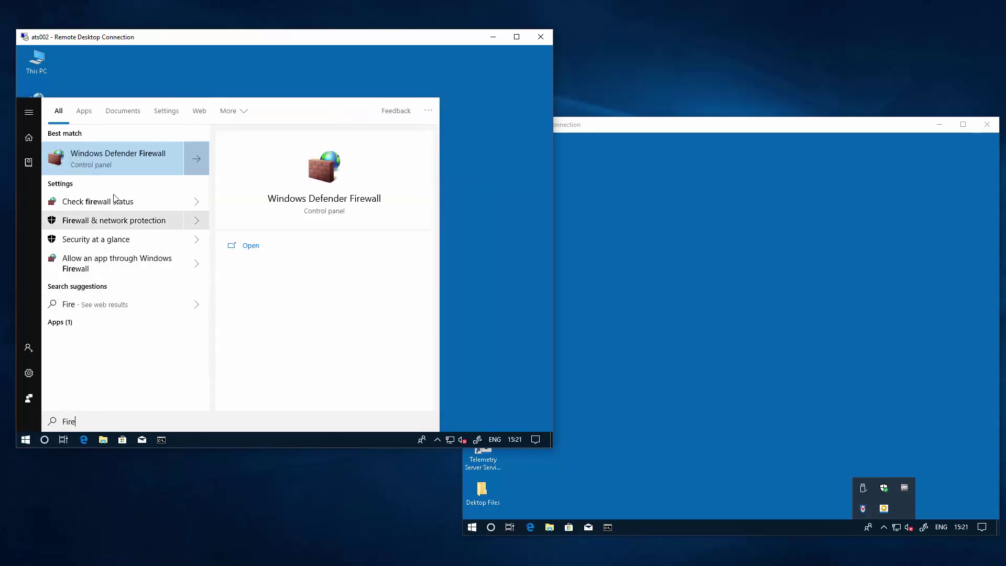
left_click(107, 167)
left_click(78, 193)
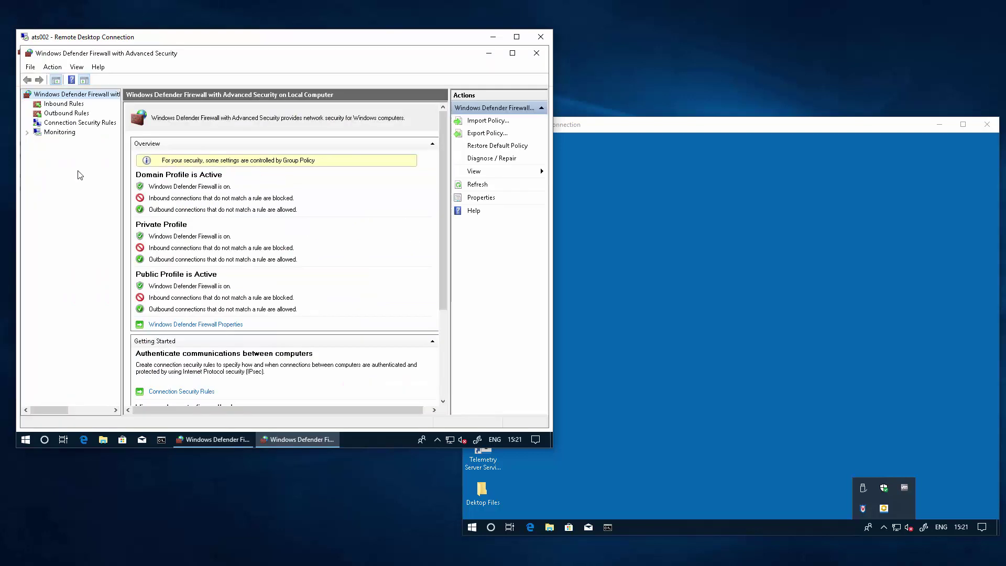
left_click(64, 104)
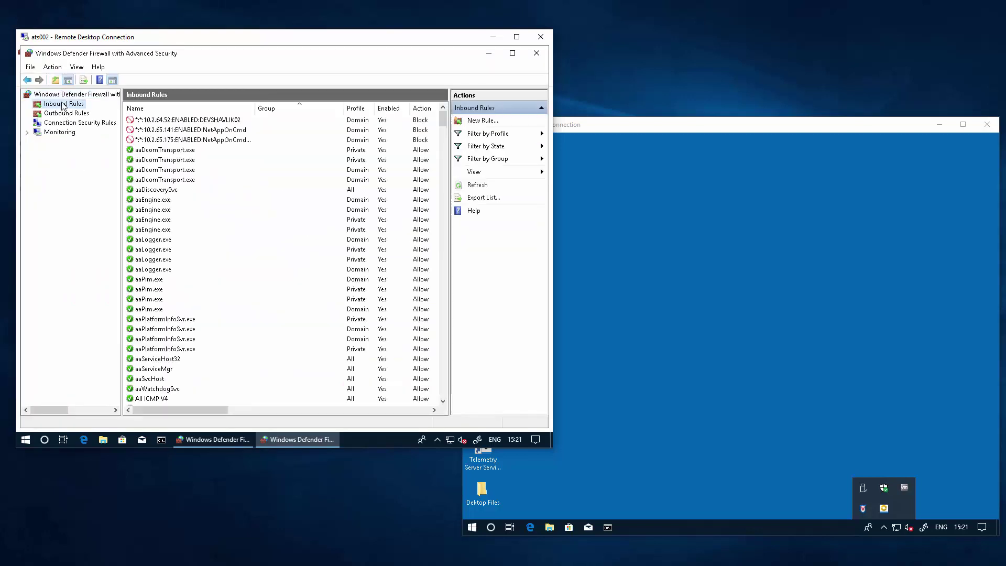
right_click(63, 104)
left_click(87, 109)
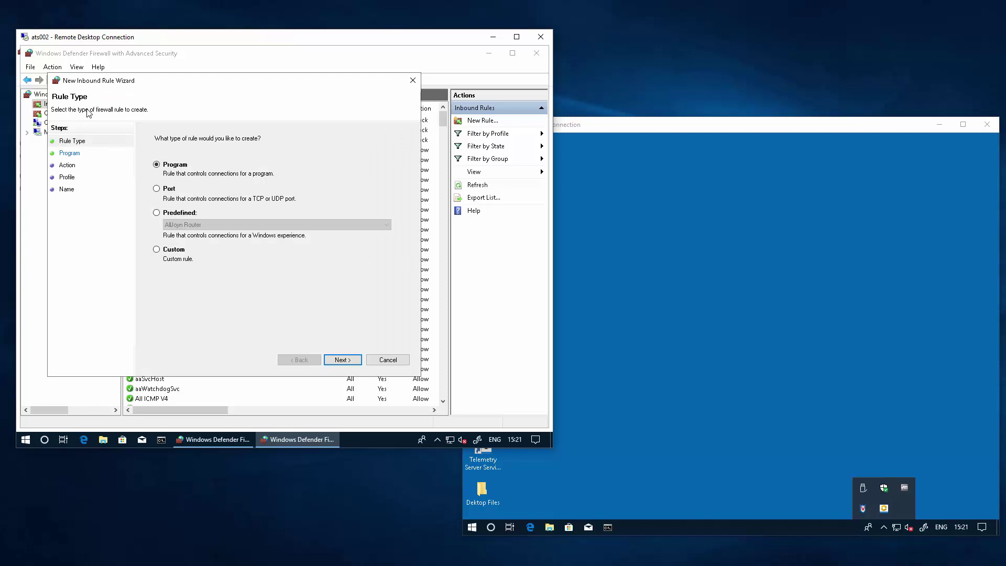
Make the rule allow connections on TCP port 548
left_click(172, 194)
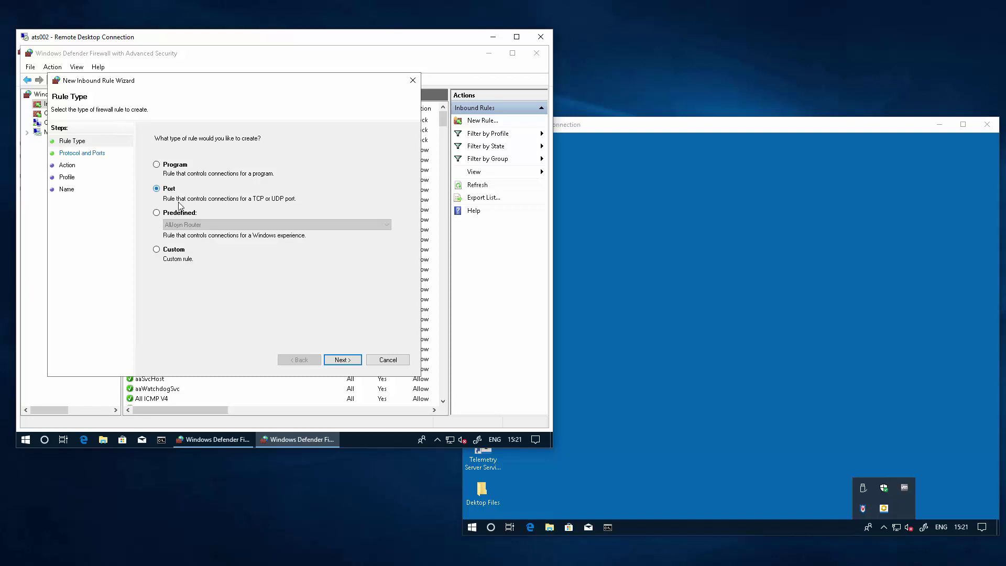
left_click(344, 361)
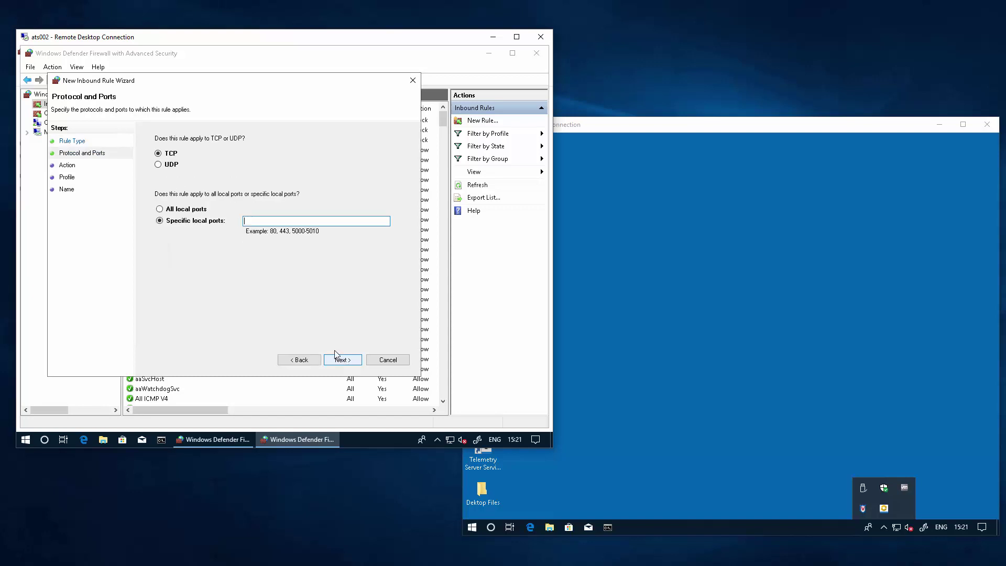
left_click(257, 221)
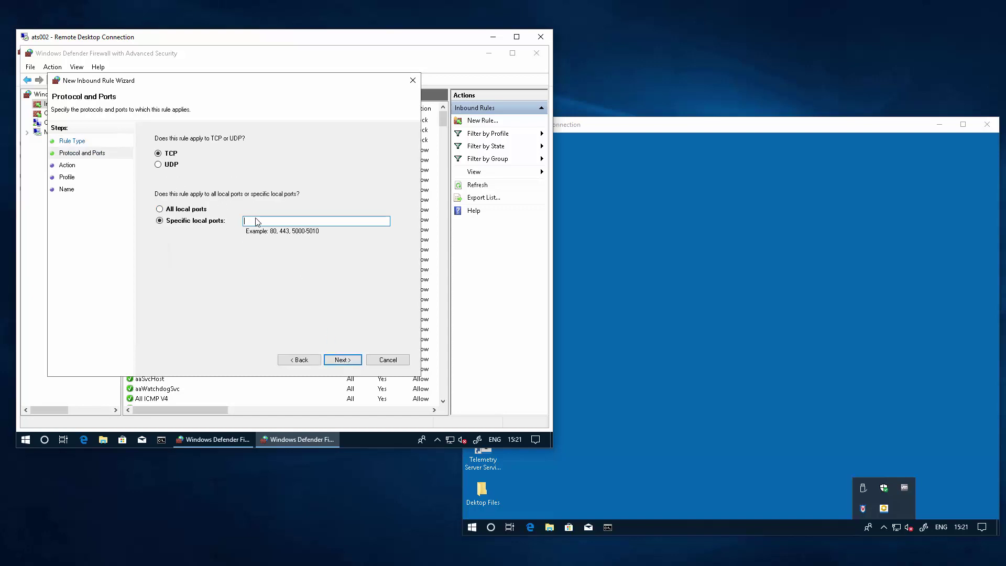
type("5481")
left_click(340, 360)
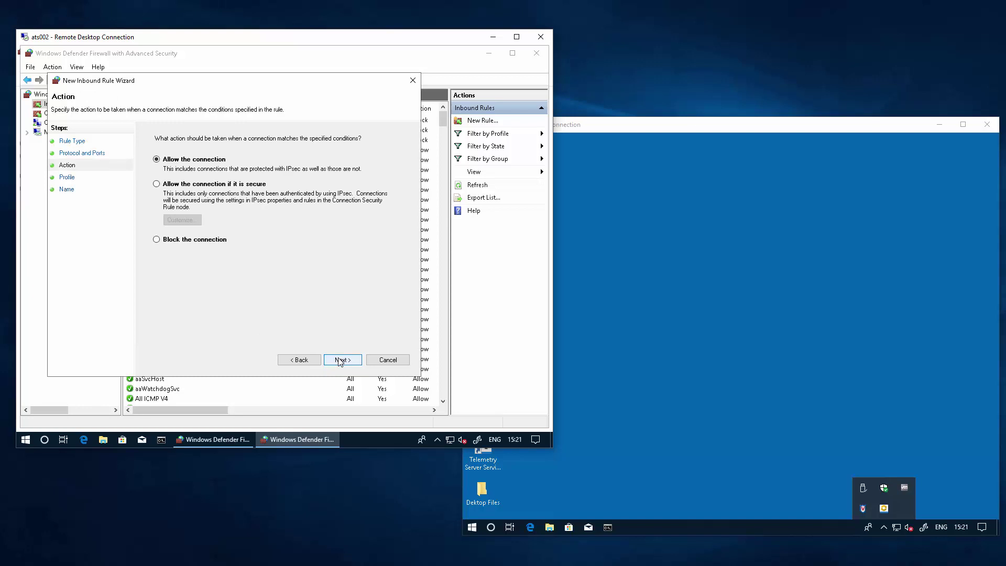
left_click(341, 360)
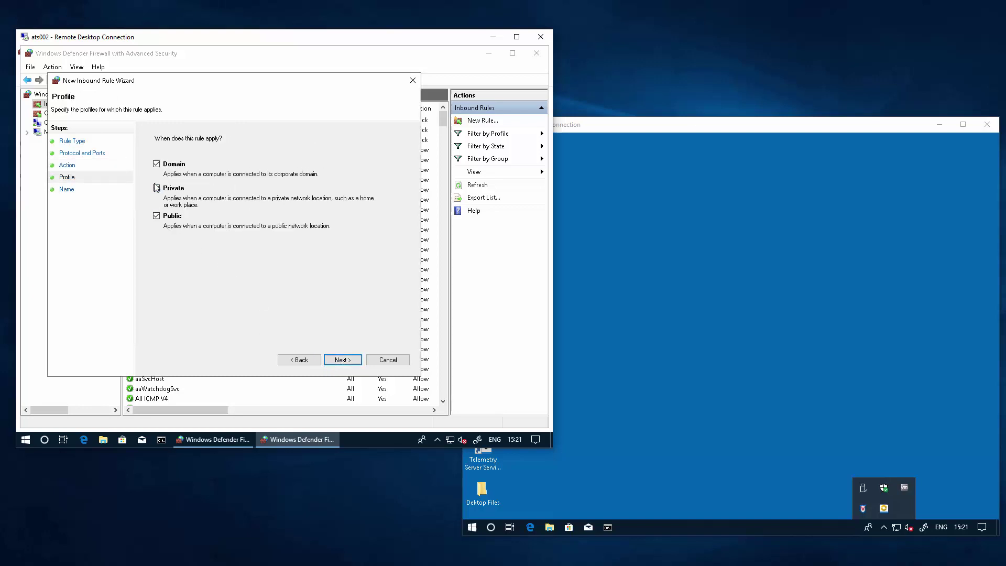
Limit the rule to the Domain profile and name it 'TelemetryServer Redundancy'
left_click(156, 187)
left_click(157, 215)
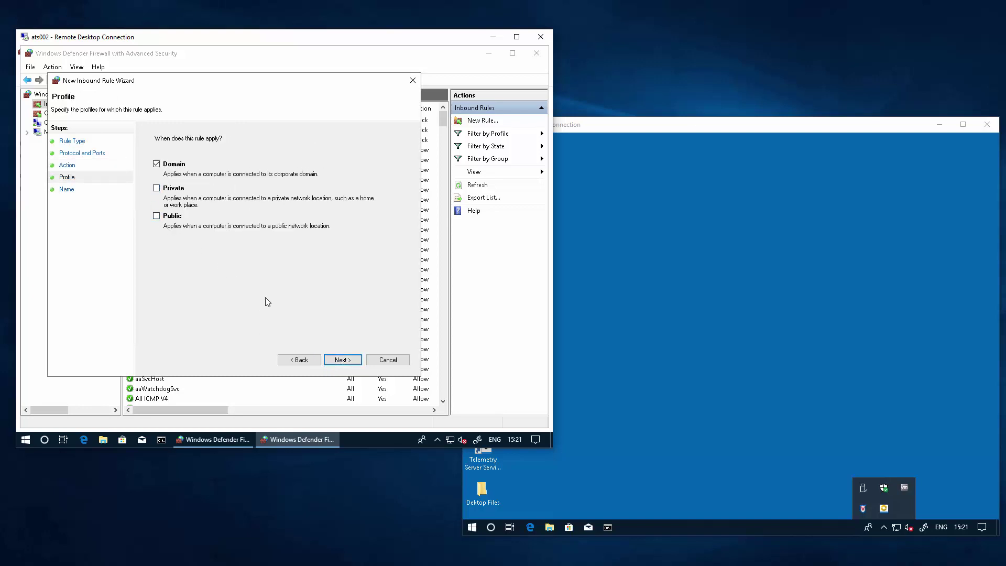
left_click(355, 362)
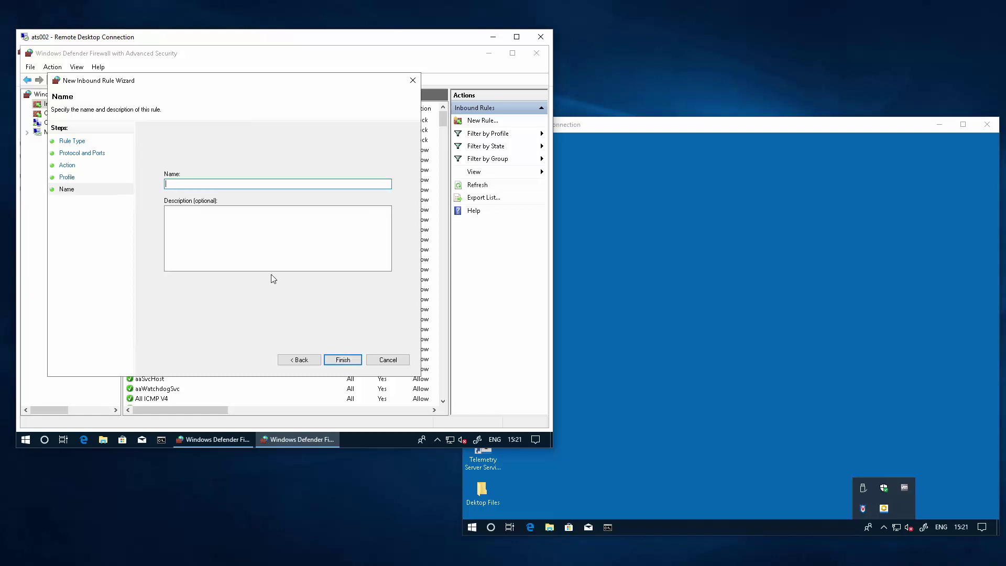
type("TelemetryServer Redundancy")
key("Return")
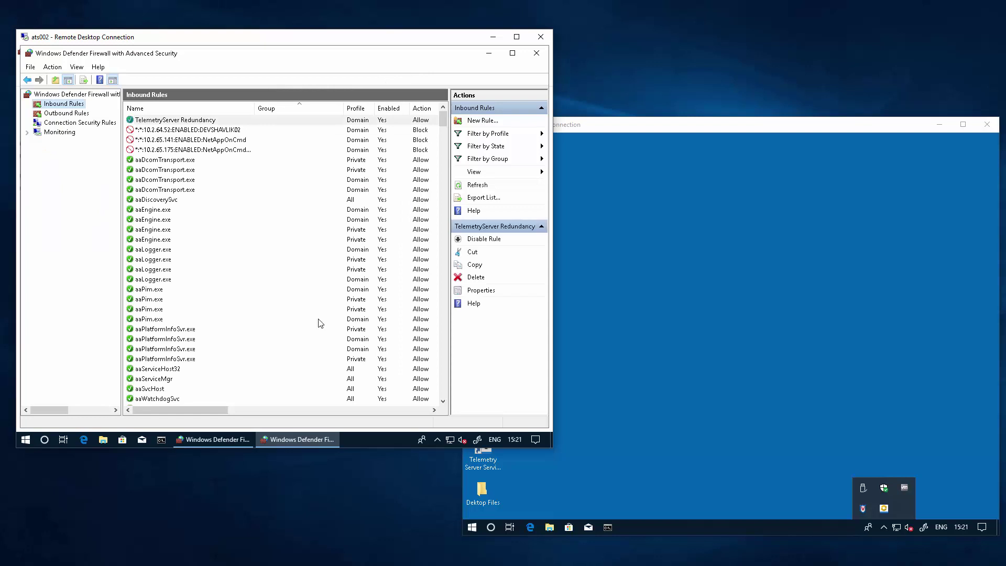
left_click(574, 503)
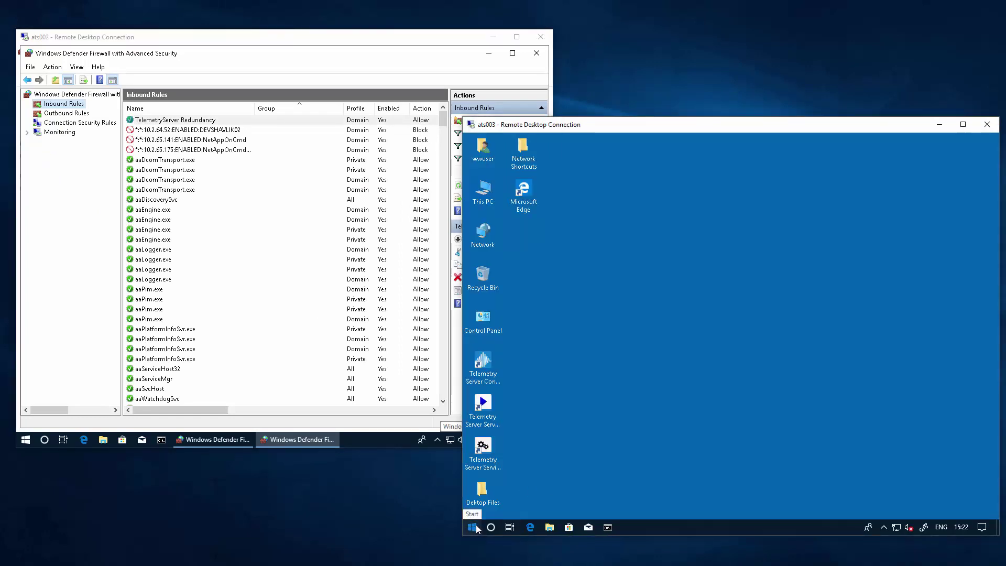
On ats003, open Windows Defender Firewall's advanced settings and start a new inbound rule
left_click(474, 526)
left_click(476, 526)
type("firewall")
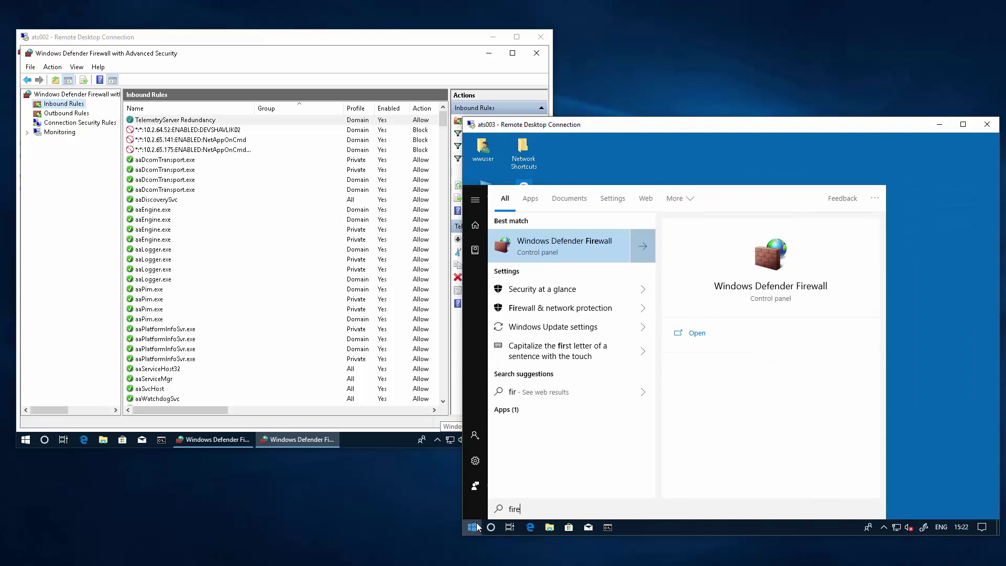
key("Return")
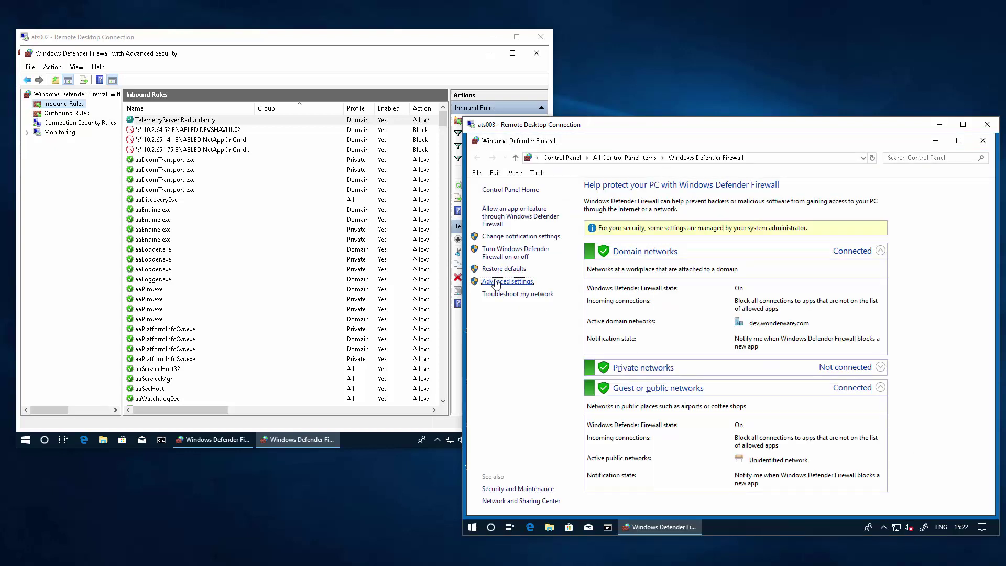
left_click(496, 282)
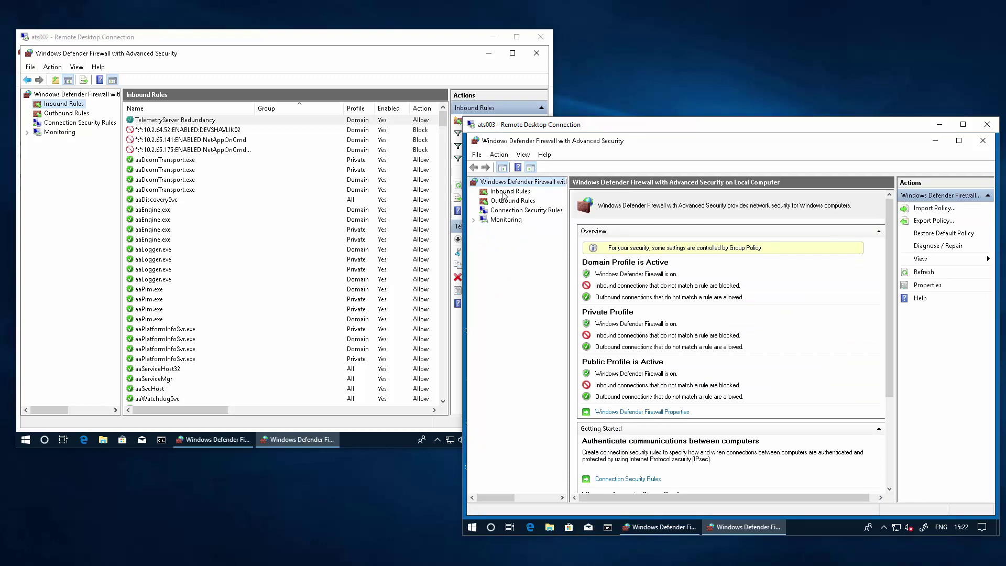
left_click(504, 191)
right_click(506, 191)
left_click(519, 200)
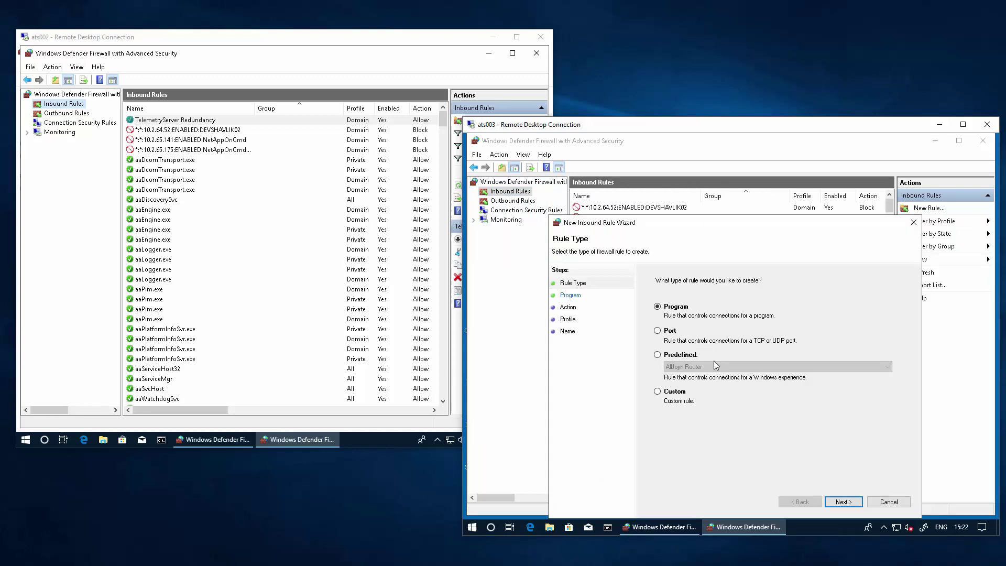
Create a Port rule allowing TCP 548 on Domain only, named 'TelemetryServer Redundancy'
left_click(664, 332)
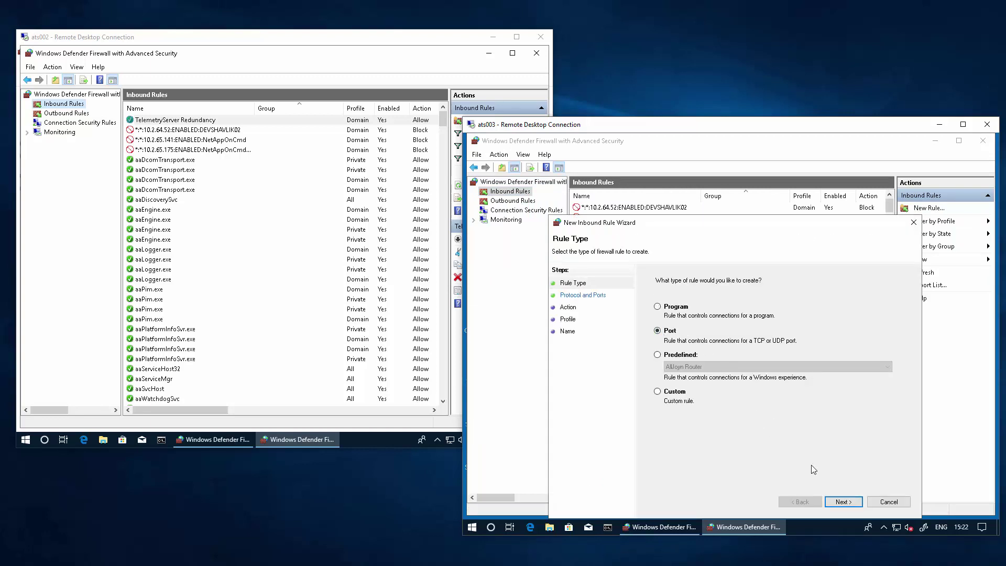
left_click(843, 502)
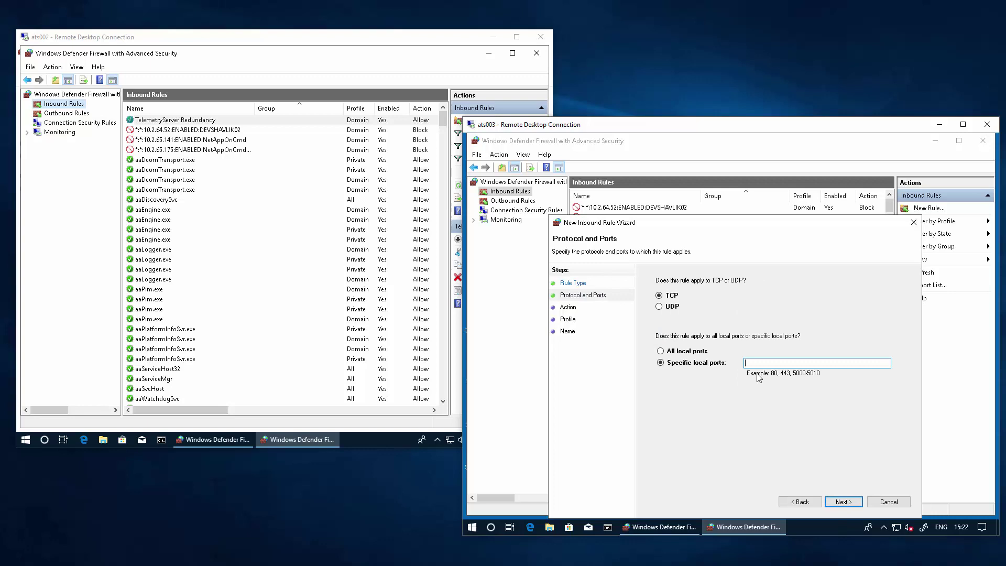
type("5481")
key("Return")
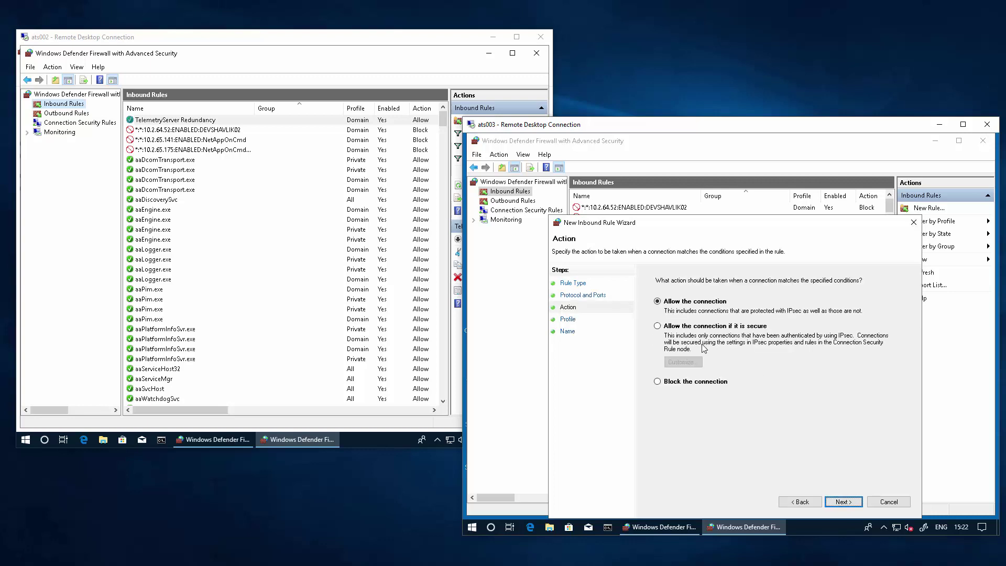
left_click(844, 502)
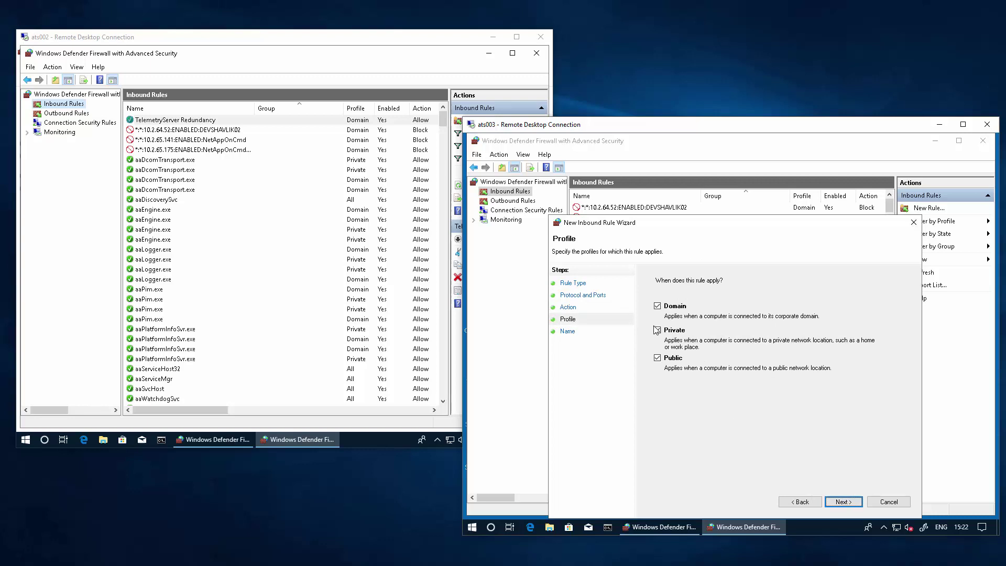
left_click(657, 330)
left_click(657, 358)
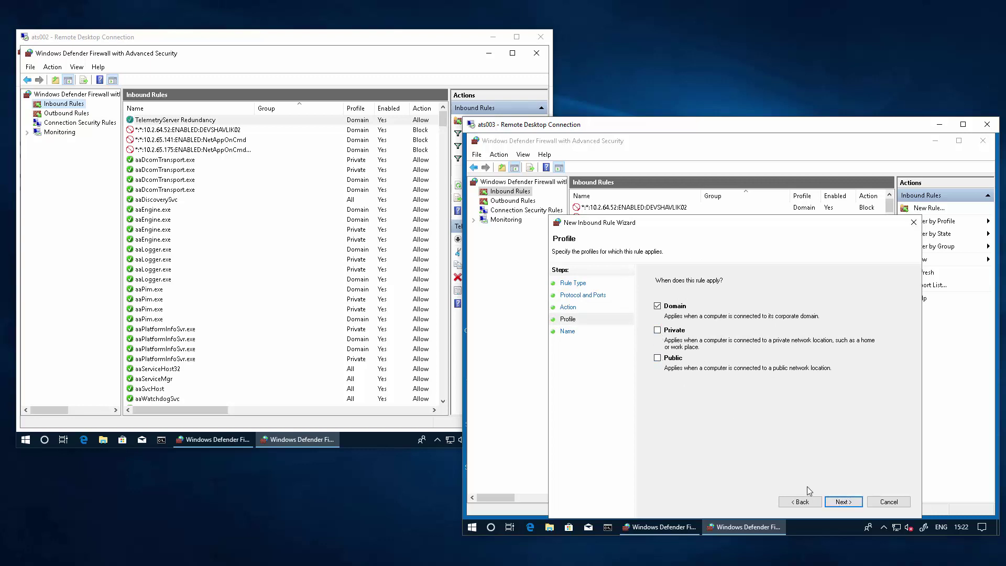
left_click(842, 502)
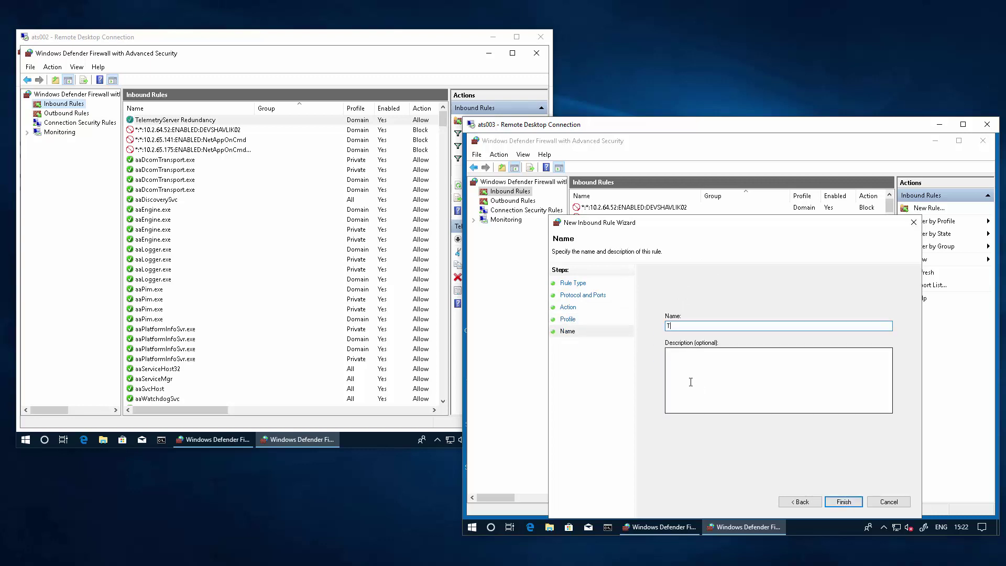
type("TelemetryServer Redundancy")
key("Return")
left_click(884, 527)
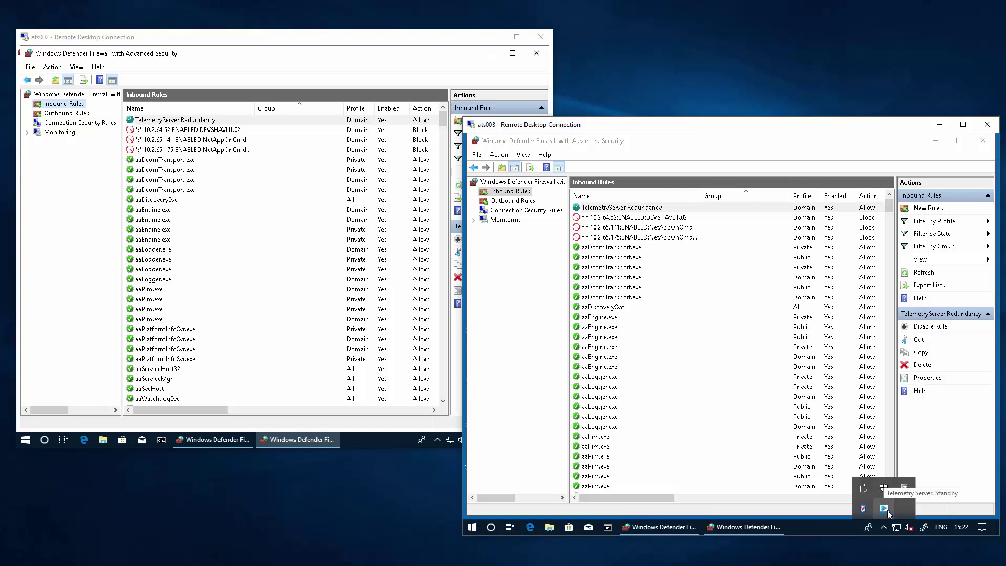
Minimize the advanced firewall windows on ats003 and ats002, leaving the ats002 desktop visible
left_click(436, 439)
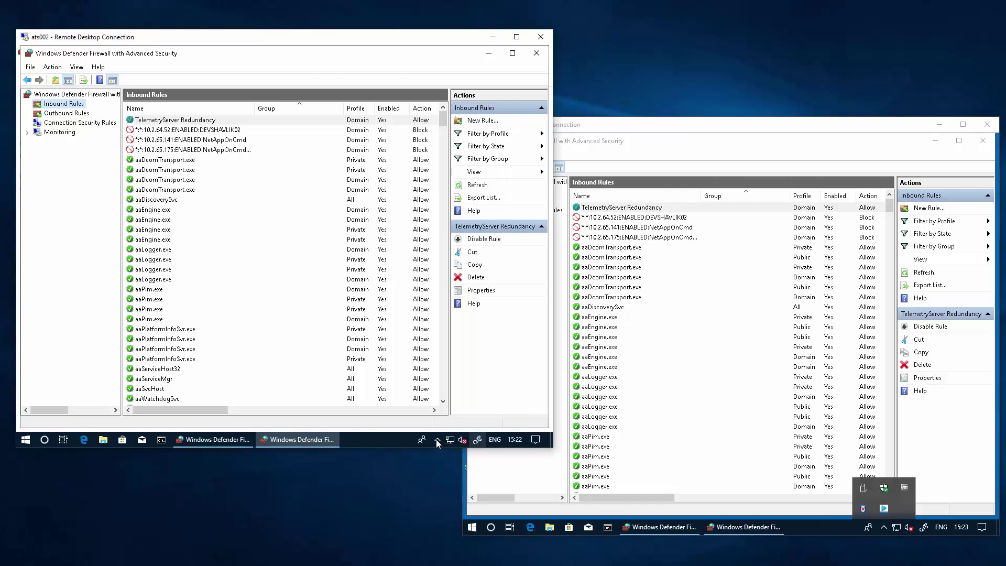
left_click(436, 439)
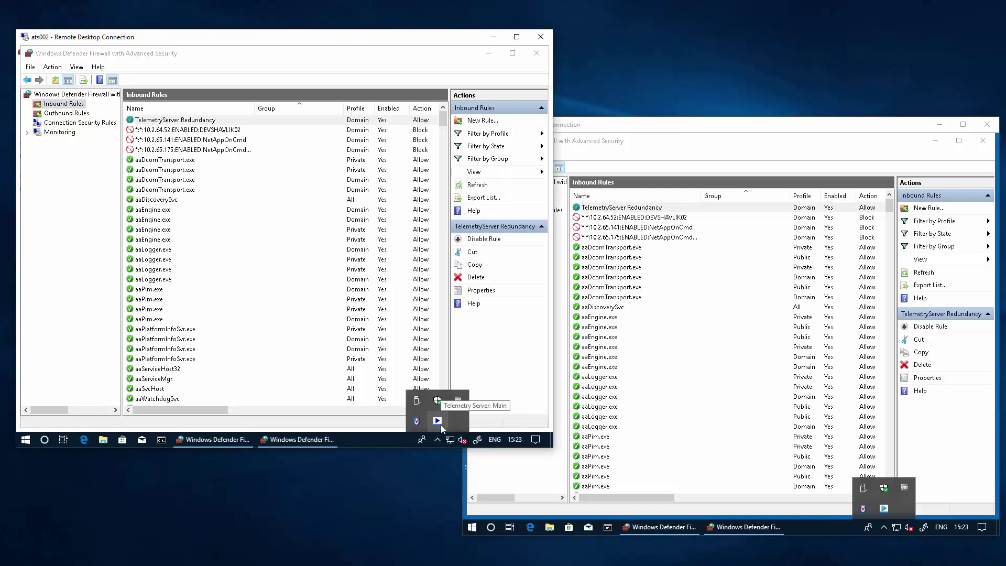
left_click(937, 144)
left_click(936, 142)
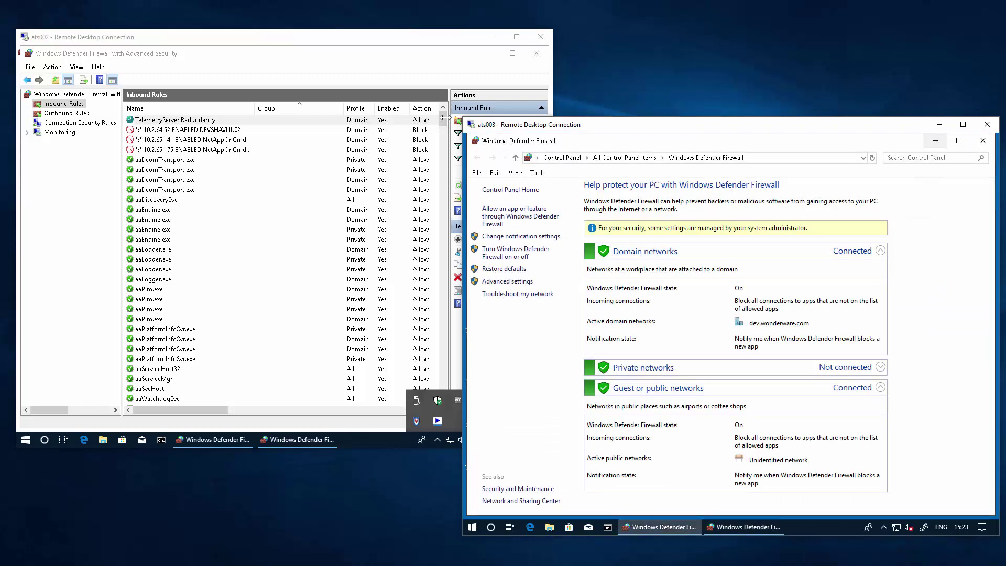
left_click(457, 66)
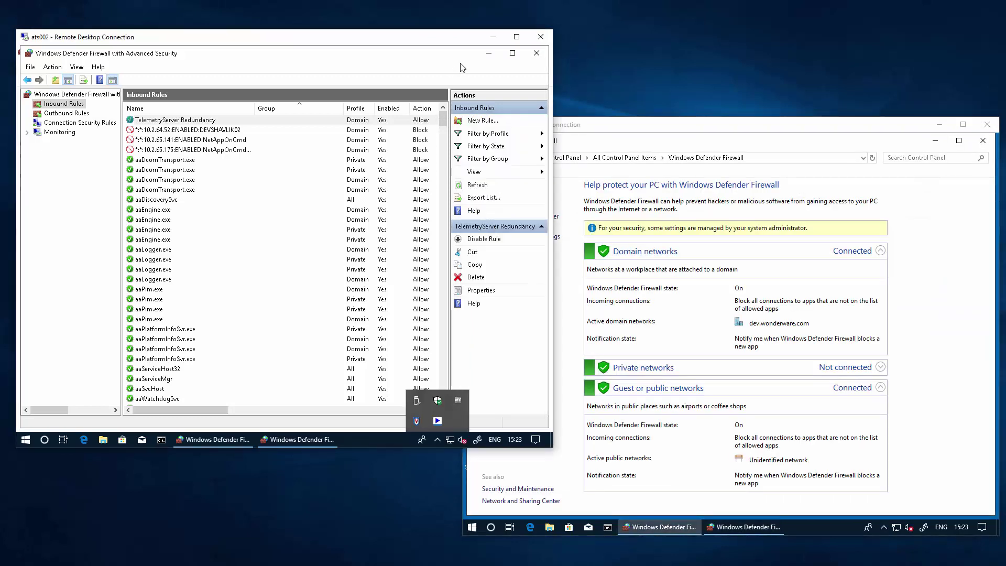
left_click(489, 54)
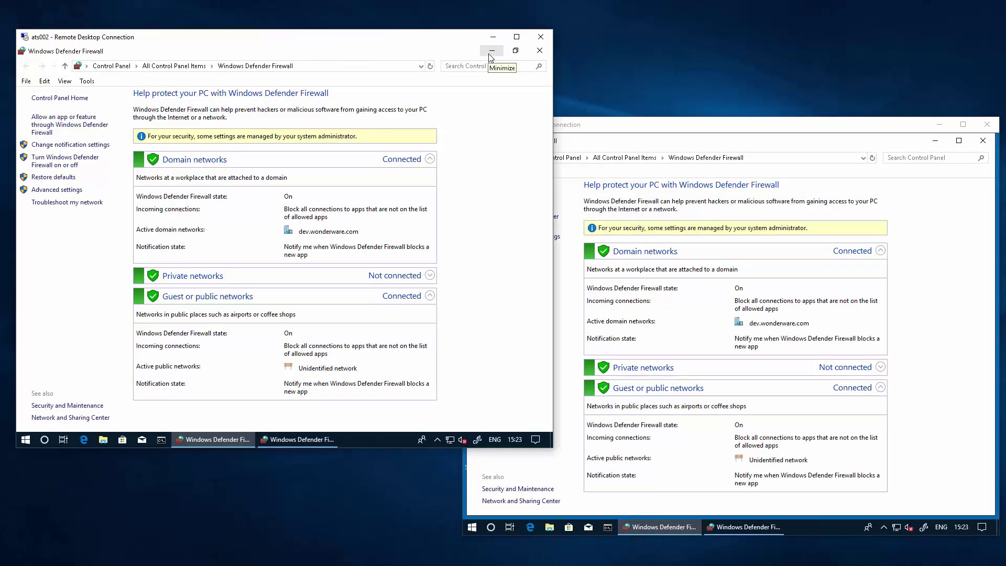
left_click(490, 54)
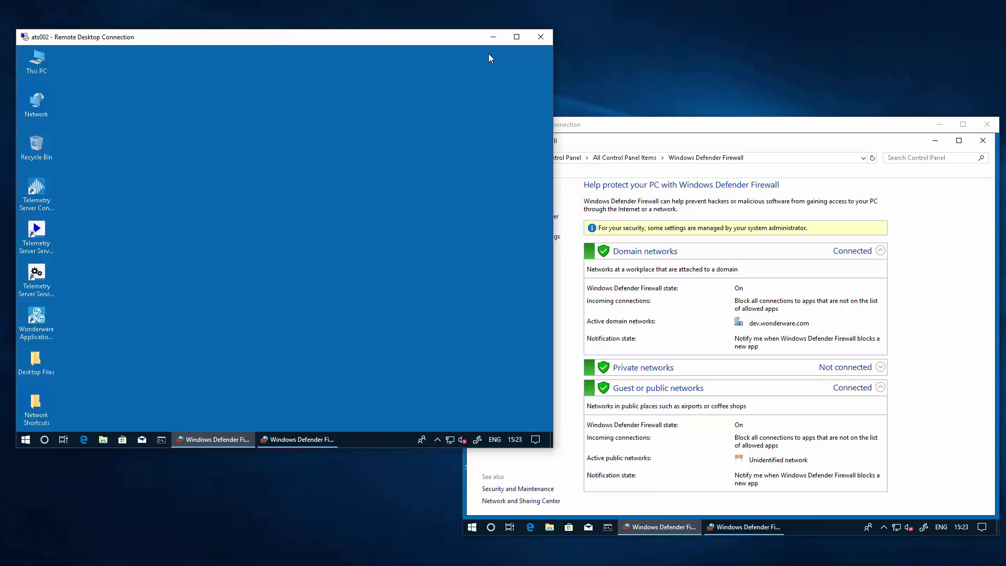
On ats003, close the firewall, launch Telemetry Server Configurator and log on with the administrator credentials
left_click(983, 141)
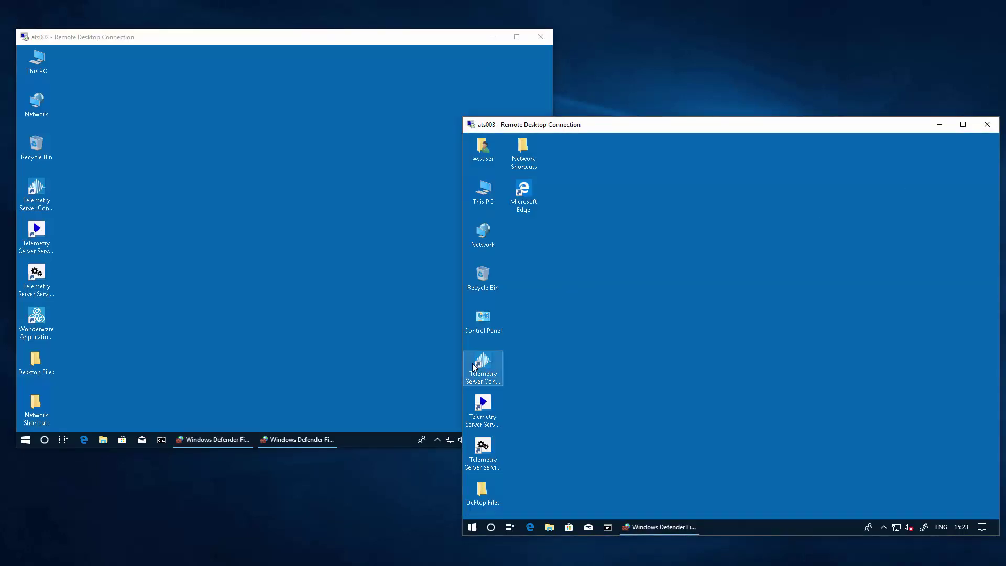
left_click(480, 365)
double_click(480, 365)
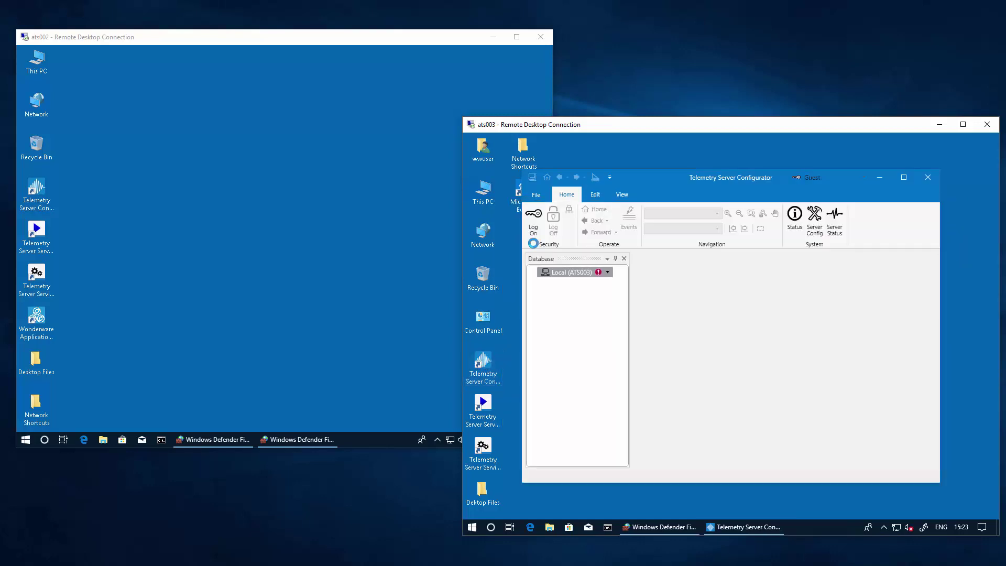
left_click(534, 235)
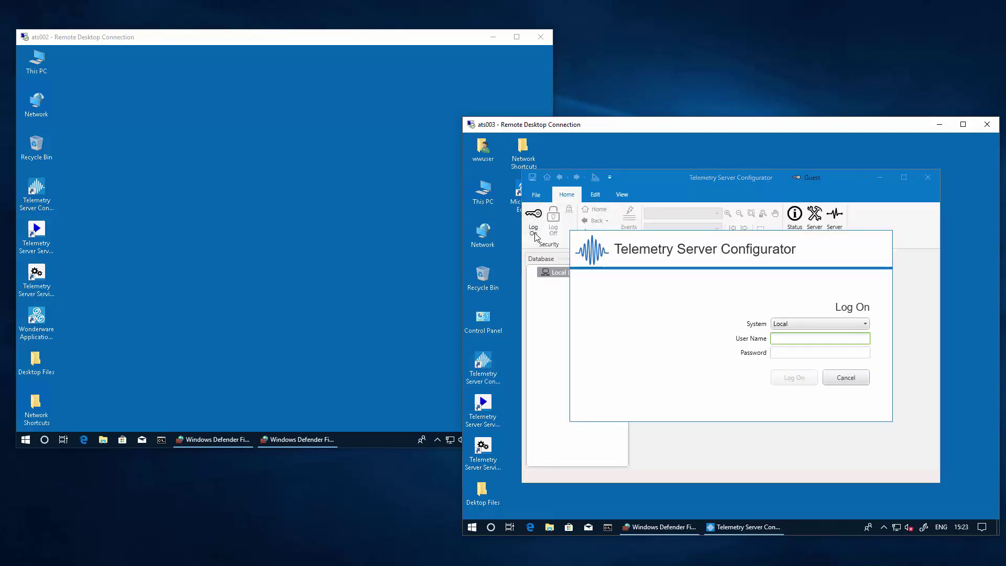
type("T")
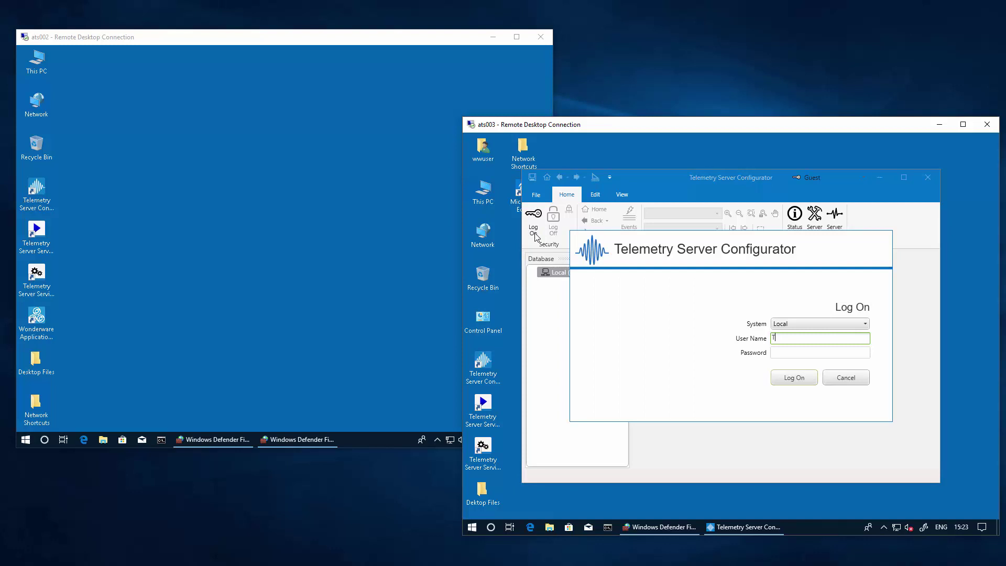
type("elemetryAdmin")
key("Tab")
type("••")
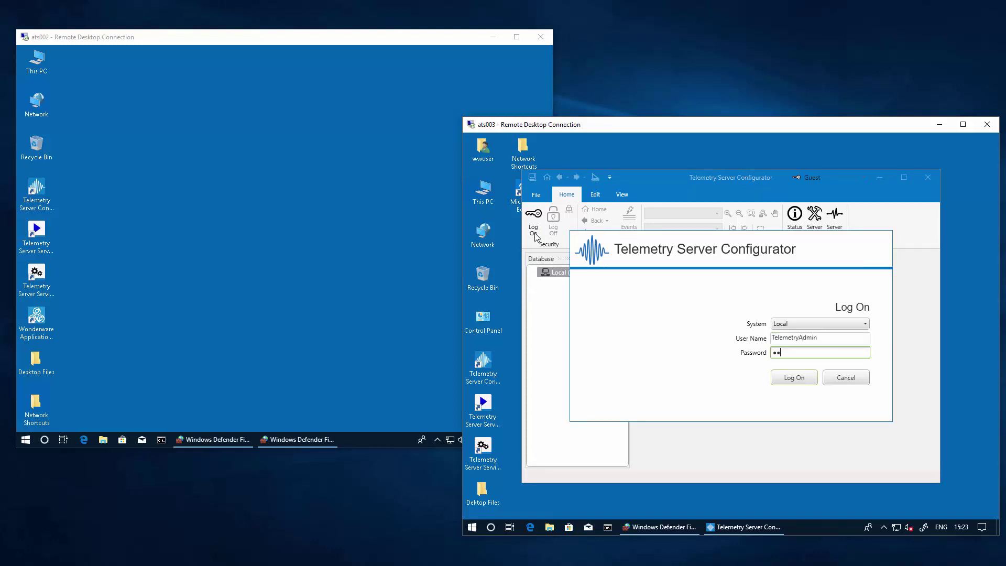
type("••••••••")
key("Return")
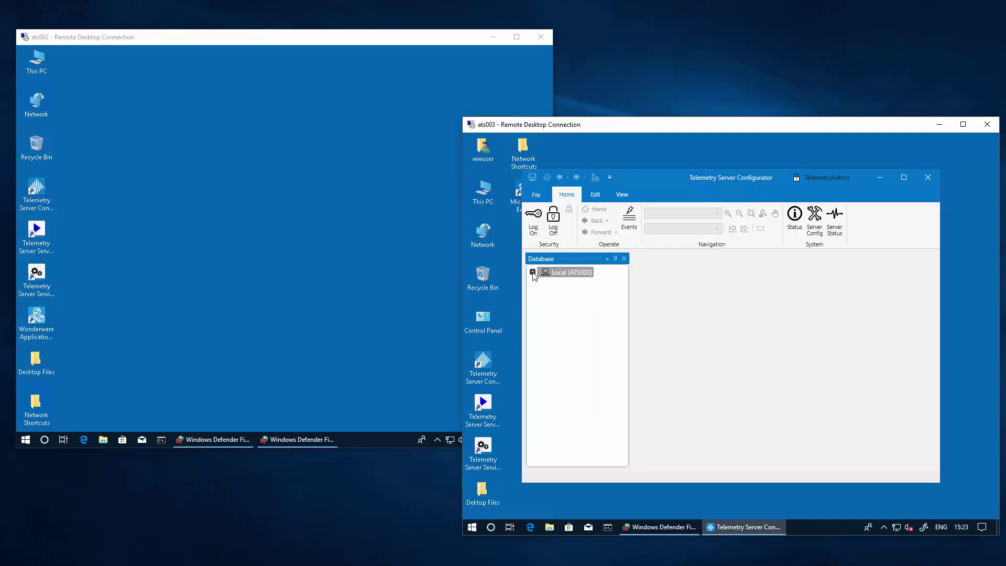
Expand Local (ATS003) > Region01 > 01A to reveal Pump_Pressure
left_click(532, 272)
left_click(543, 282)
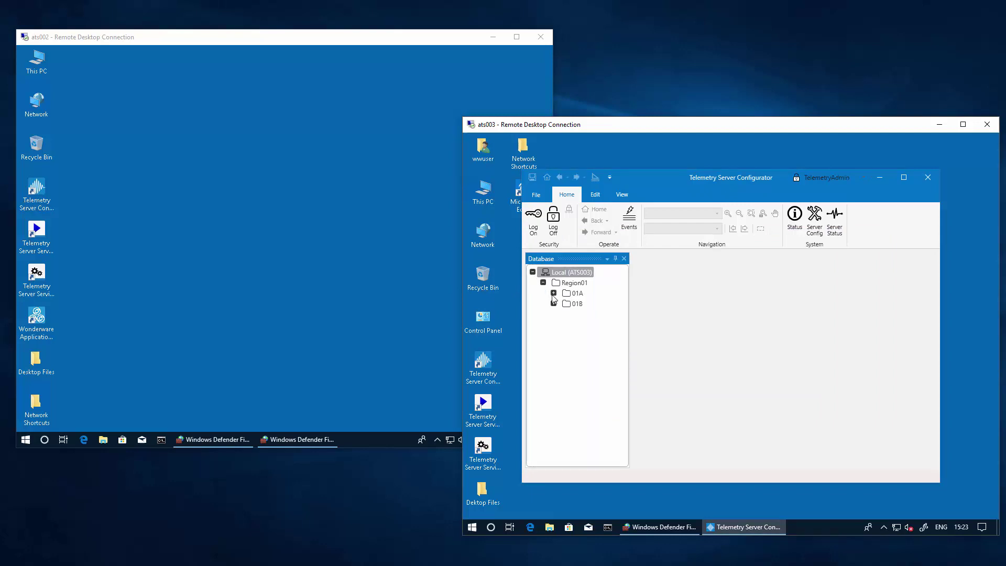
left_click(553, 293)
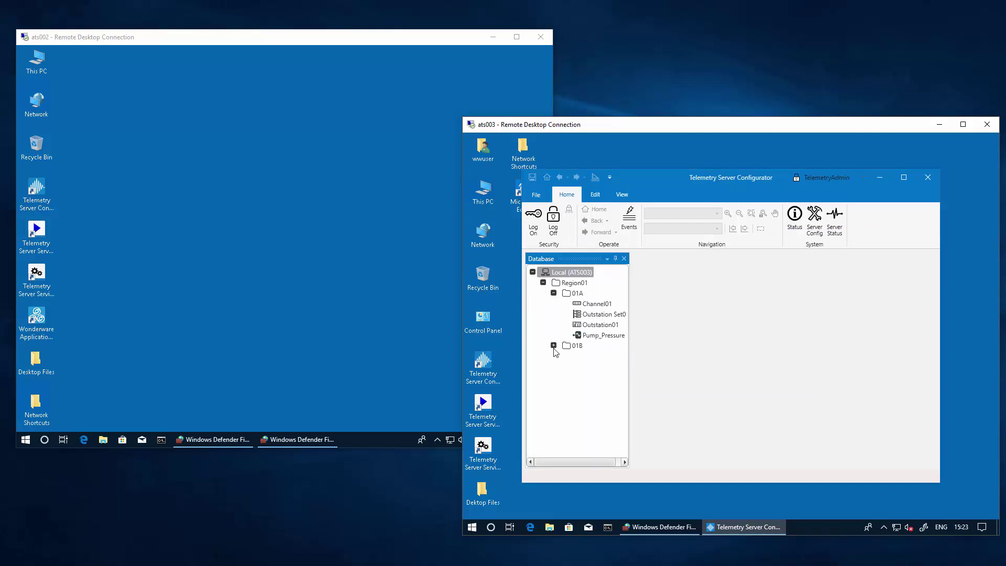
left_click(165, 269)
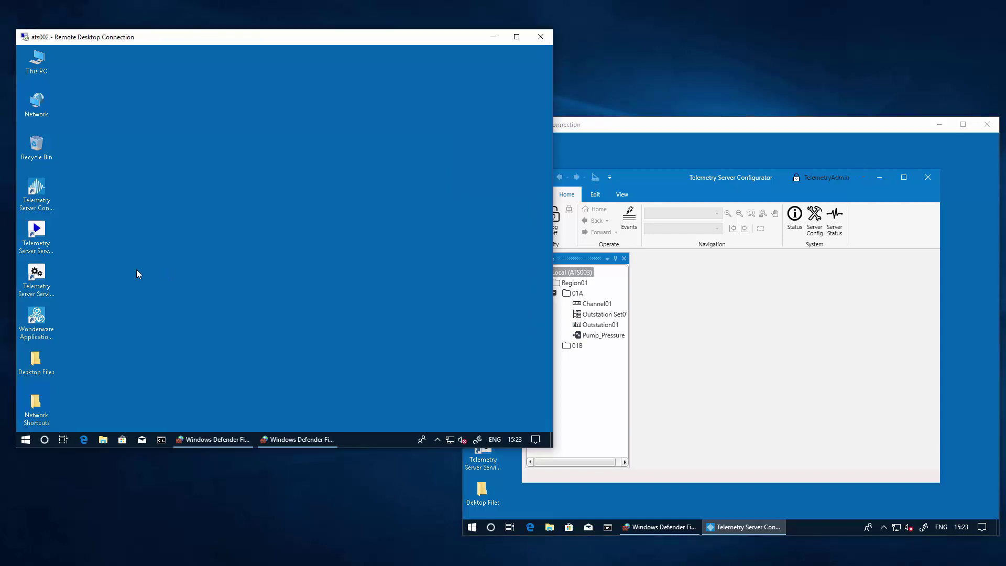
On ats002, launch Telemetry Server Configurator, log on as administrator, and expand Local (ATS002) > Region01 > 01A
double_click(35, 194)
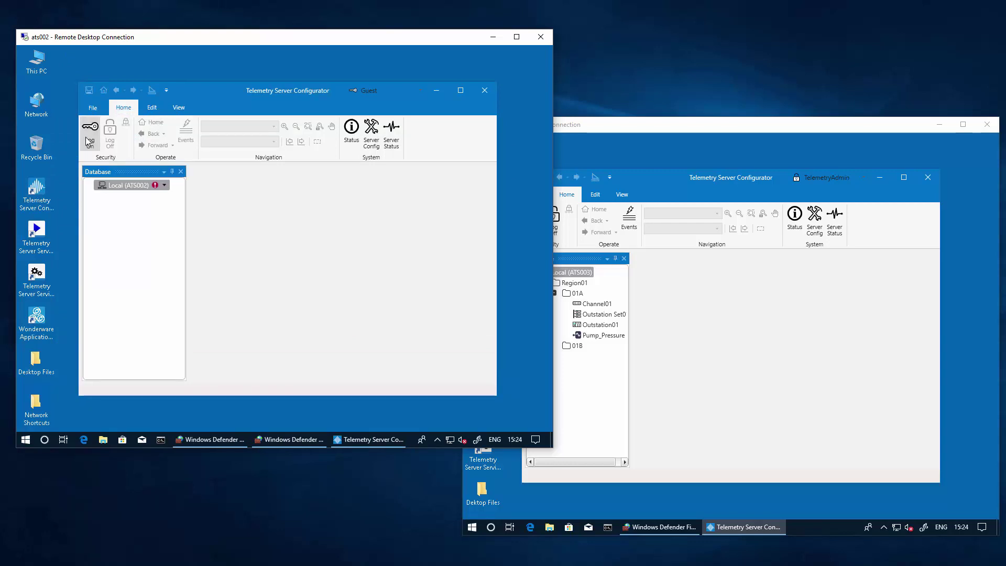
left_click(89, 136)
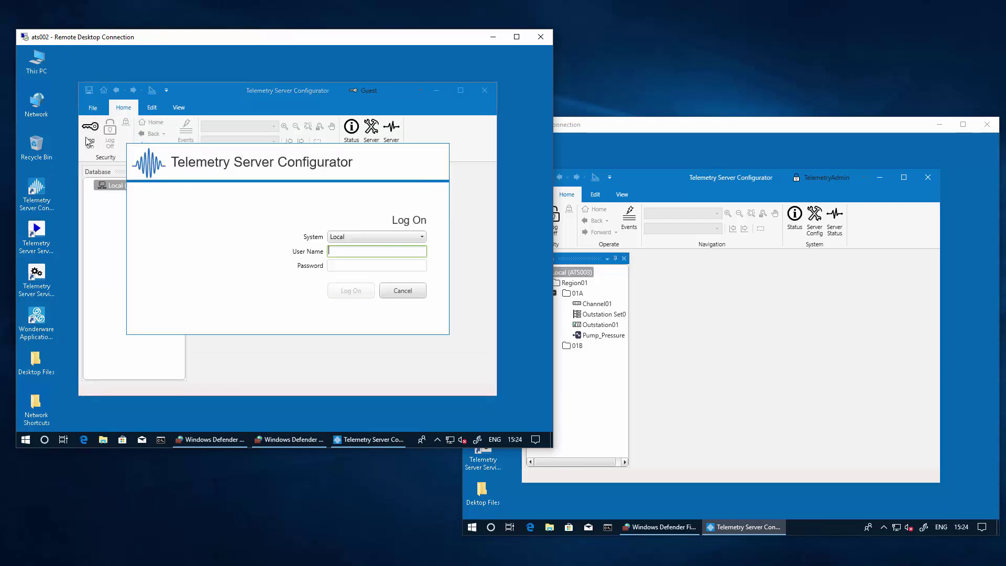
type("Telemetr")
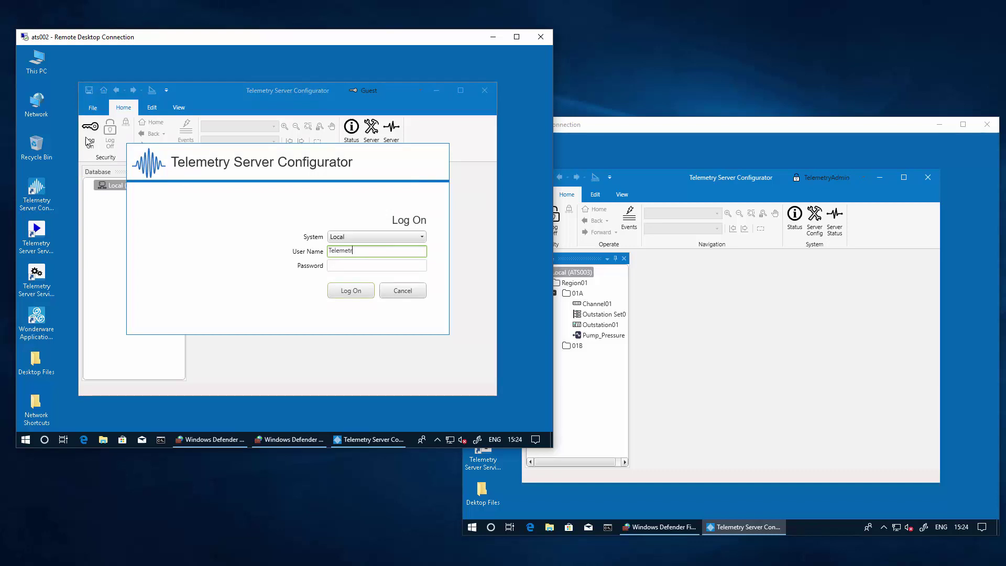
type("yAdmn")
key("Tab")
type("Pas")
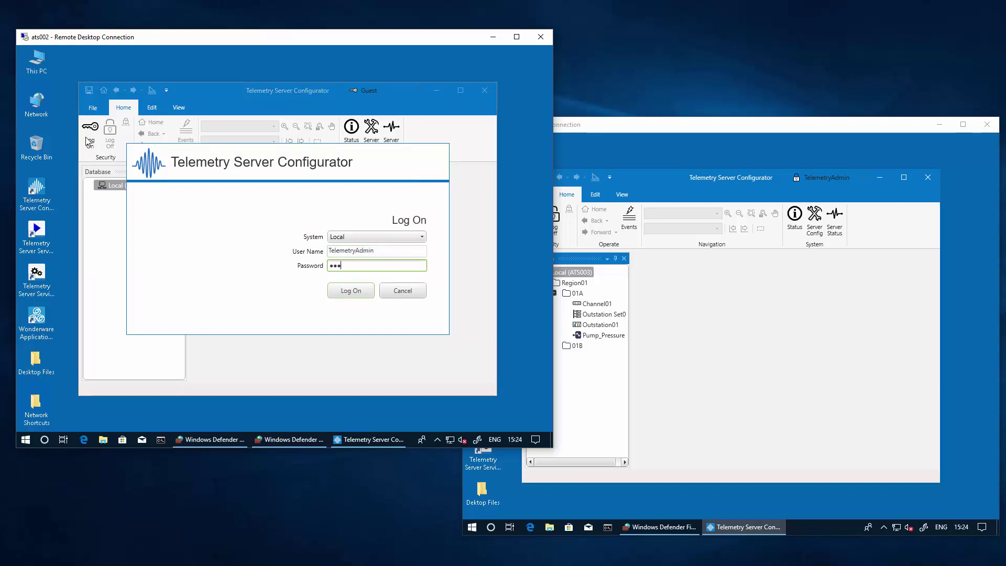
type("sword1")
key("Return")
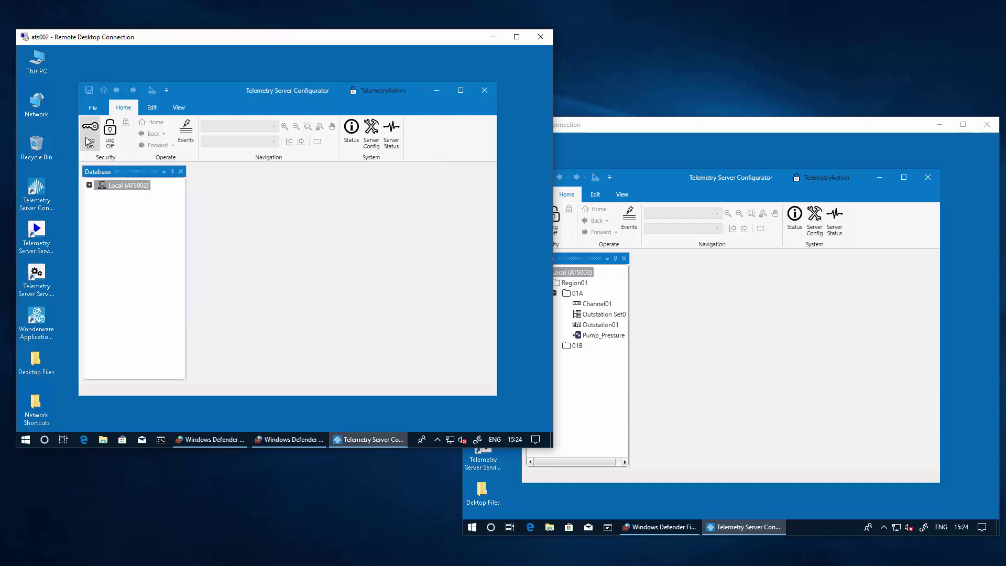
left_click(89, 185)
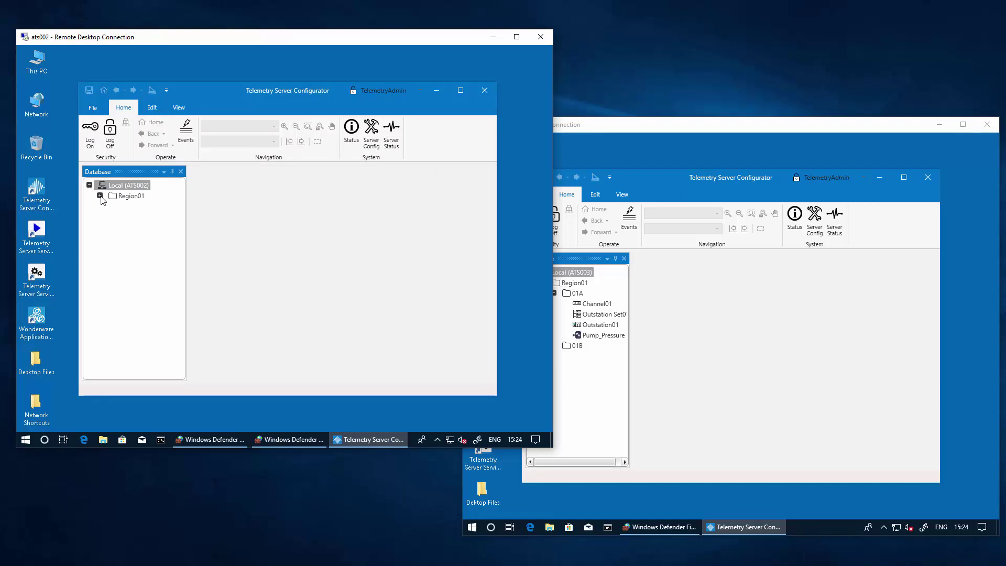
left_click(100, 195)
left_click(110, 207)
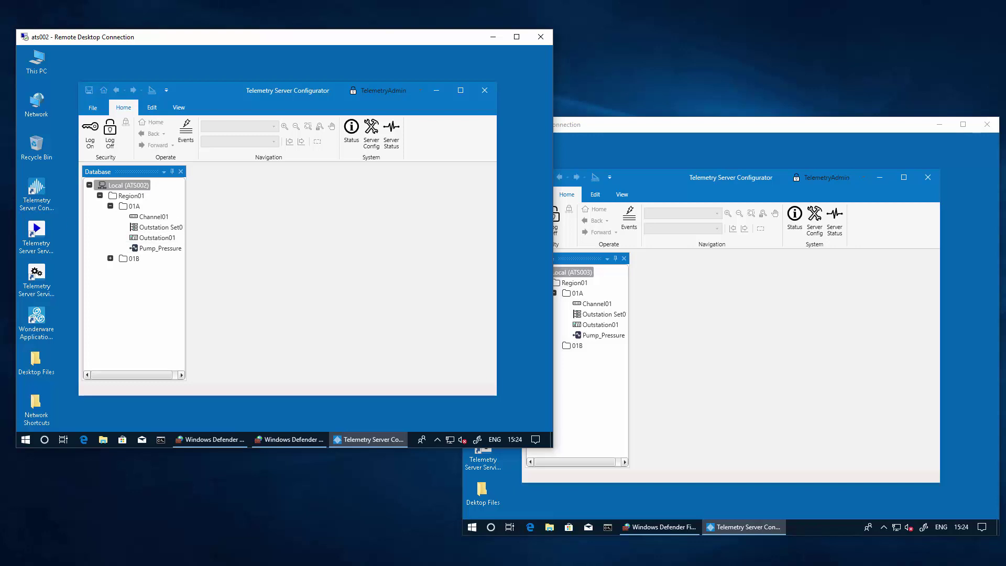
In ArchestrA IDE on ats001, open Telemetry_ATS002's settings showing redundancy IP 10.228.118.11
key("alt+Tab")
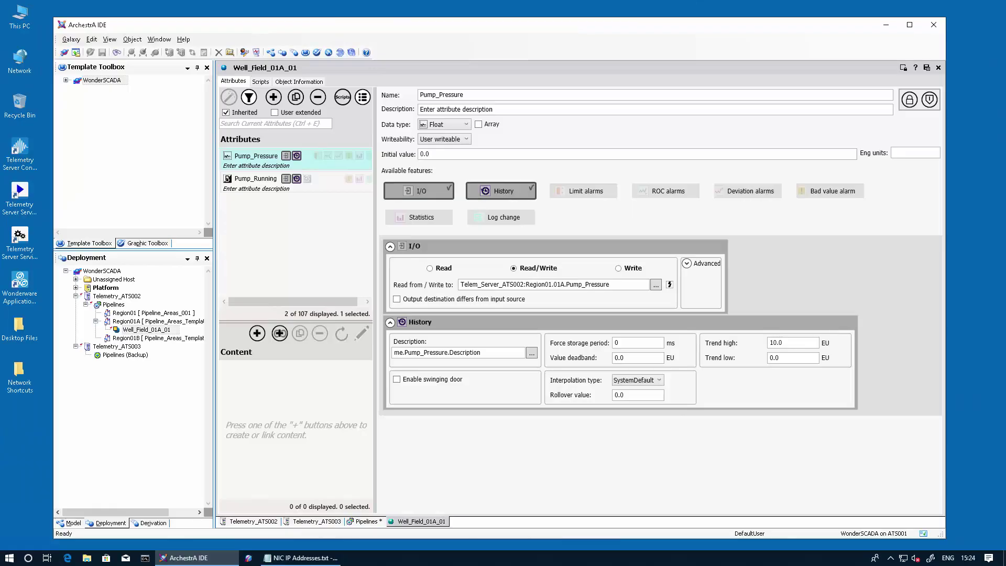
left_click(121, 296)
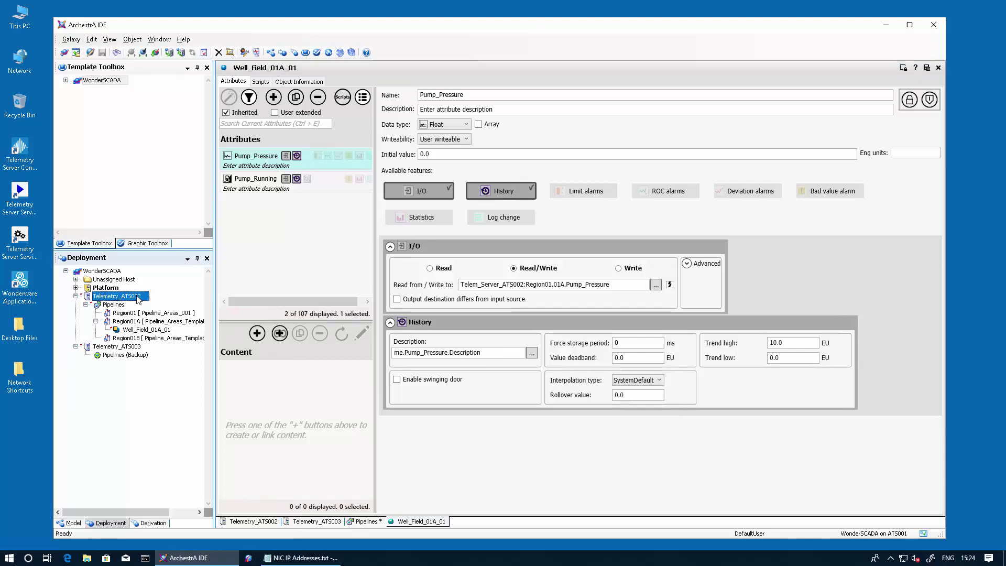
left_click(126, 347)
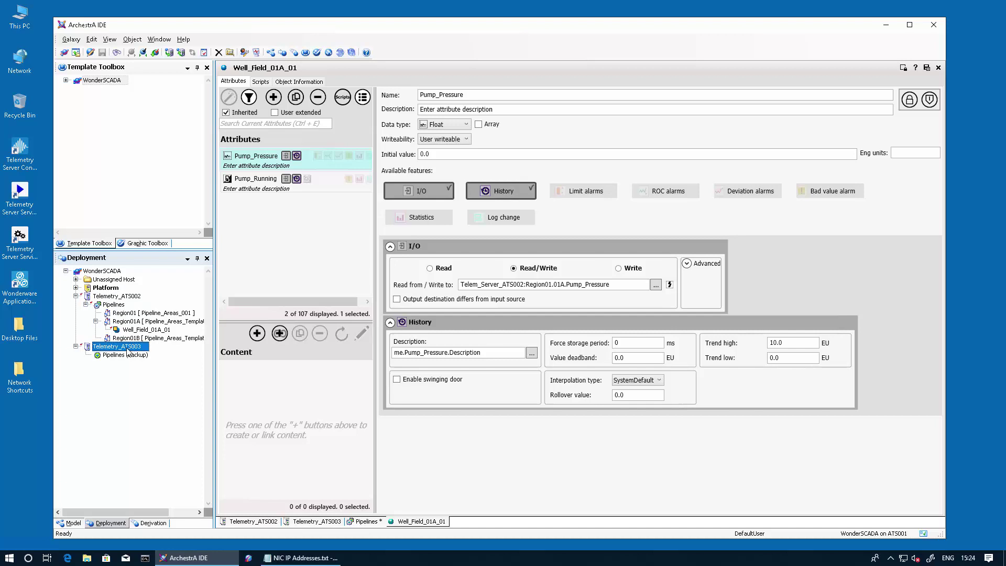
left_click(249, 521)
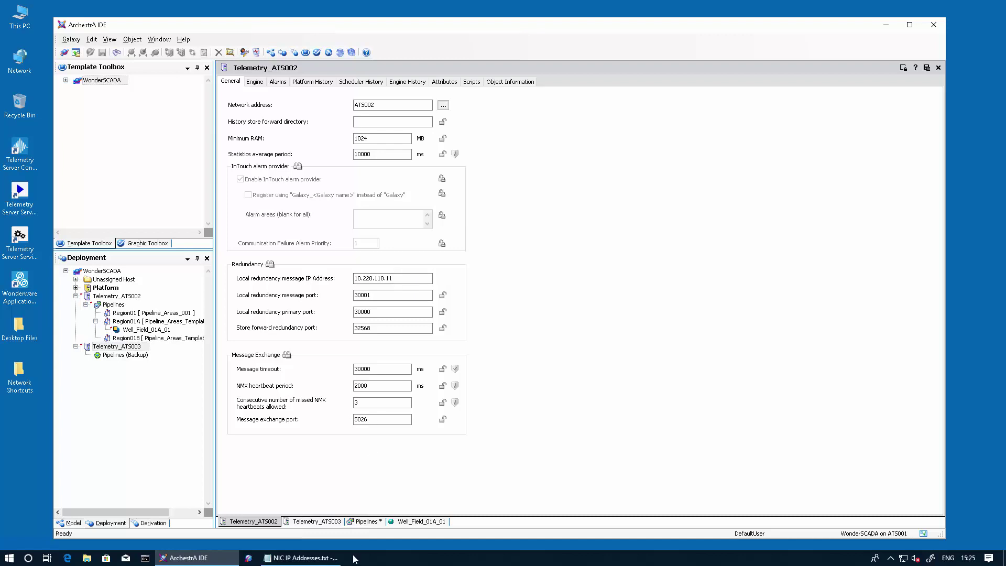
Copy ATS002's address 10.228.118.11 from the NIC IP notes into its redundancy IP field
left_click(301, 558)
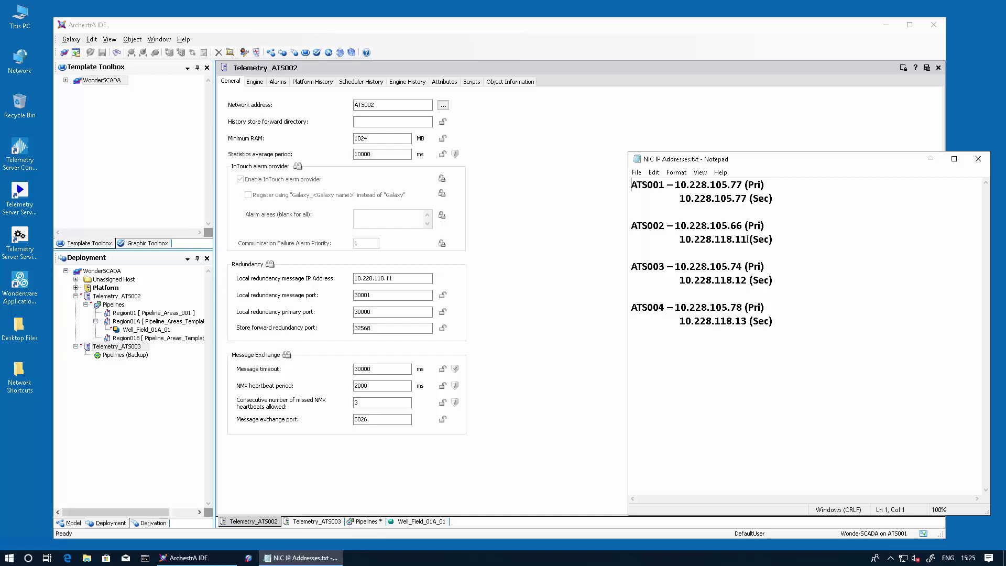
left_click_drag(748, 239, 735, 237)
left_click_drag(690, 237, 682, 239)
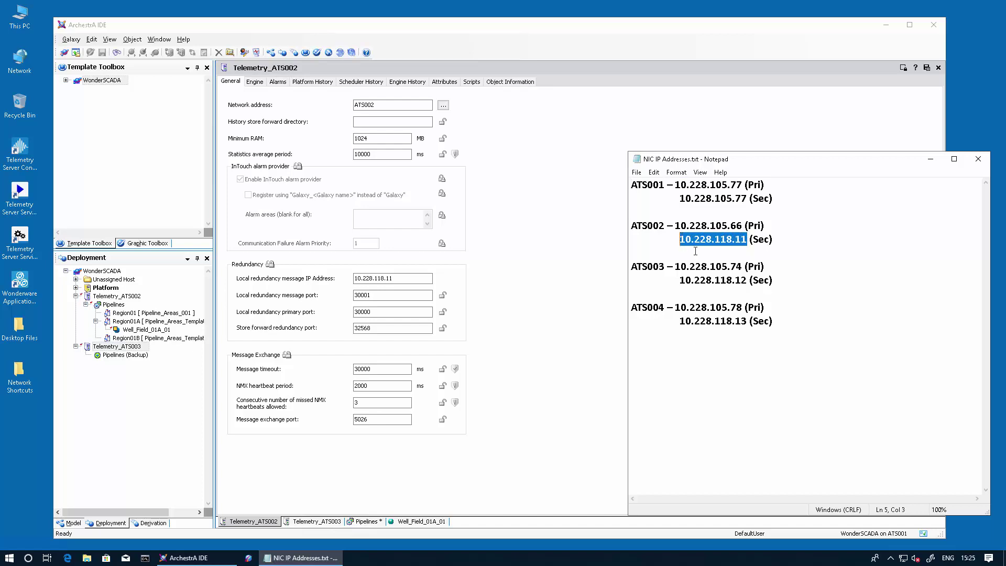
left_click(407, 280)
Set Telemetry_ATS003's local redundancy IP to 10.228.118.12 and show the Pipelines Redundancy page
left_click(326, 523)
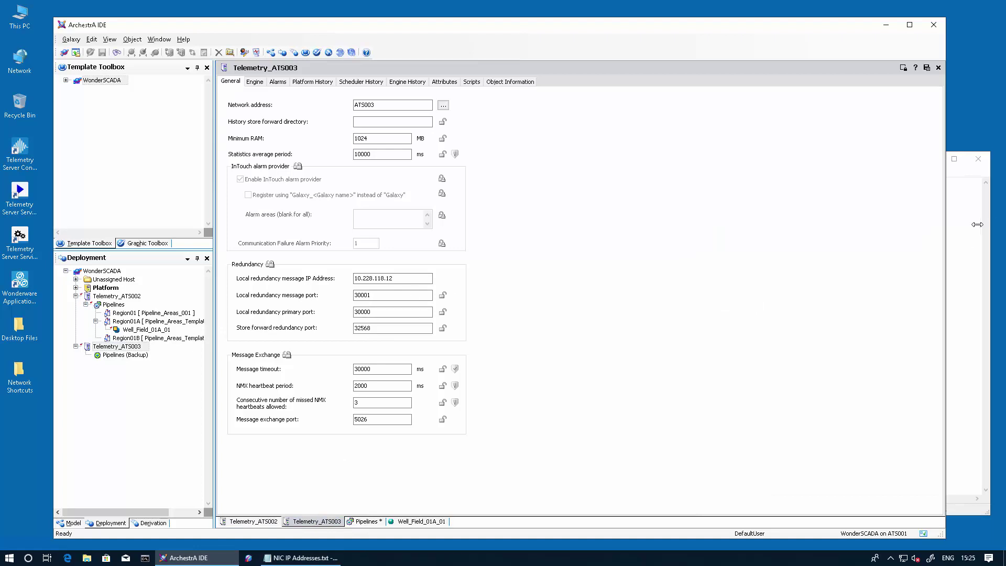
left_click(970, 181)
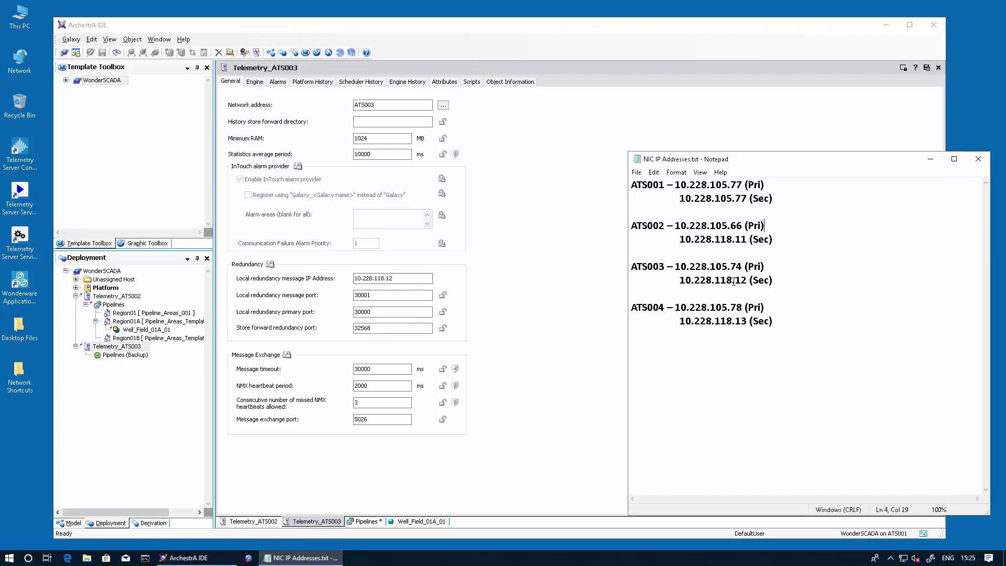
left_click_drag(746, 280, 674, 280)
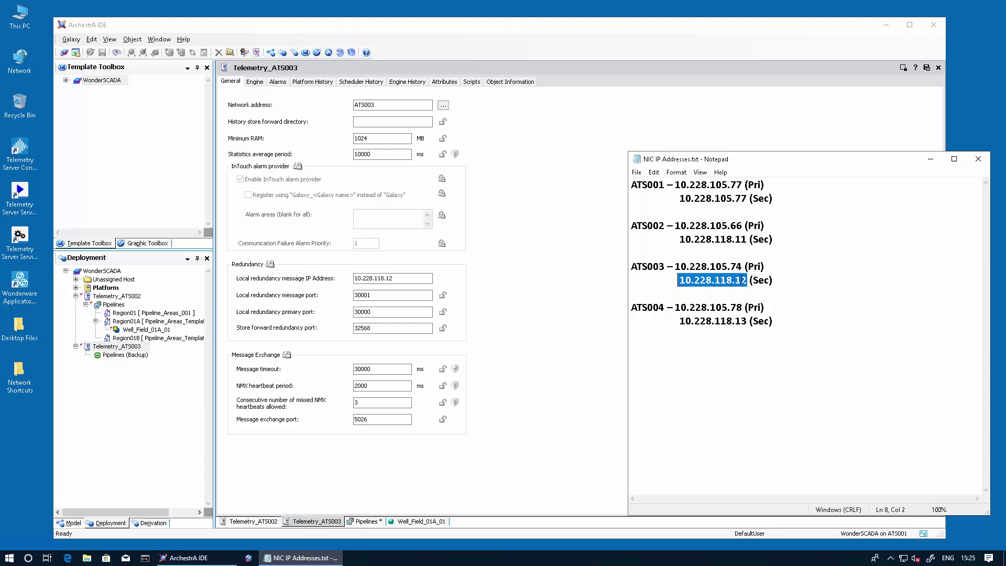
left_click(412, 281)
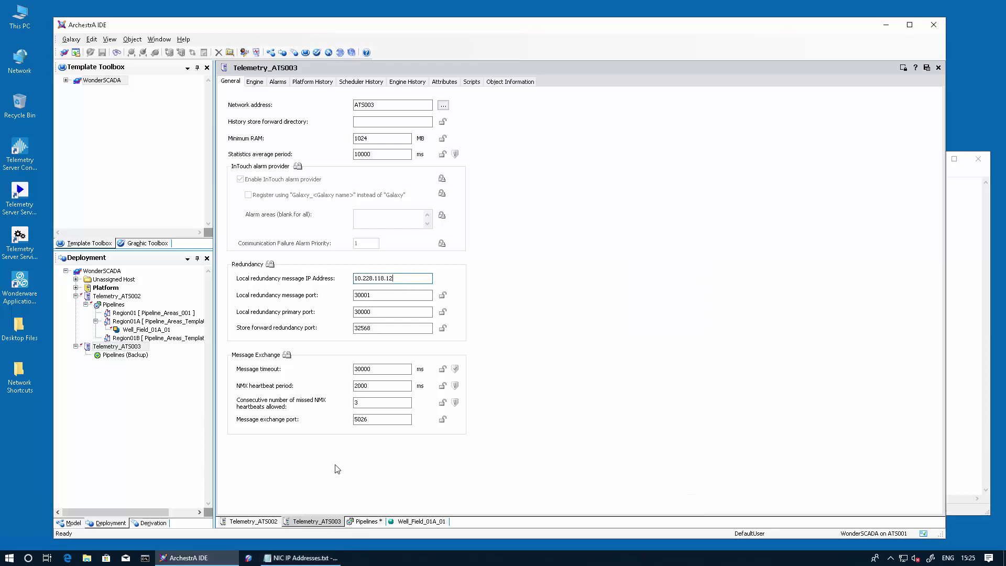
left_click(367, 522)
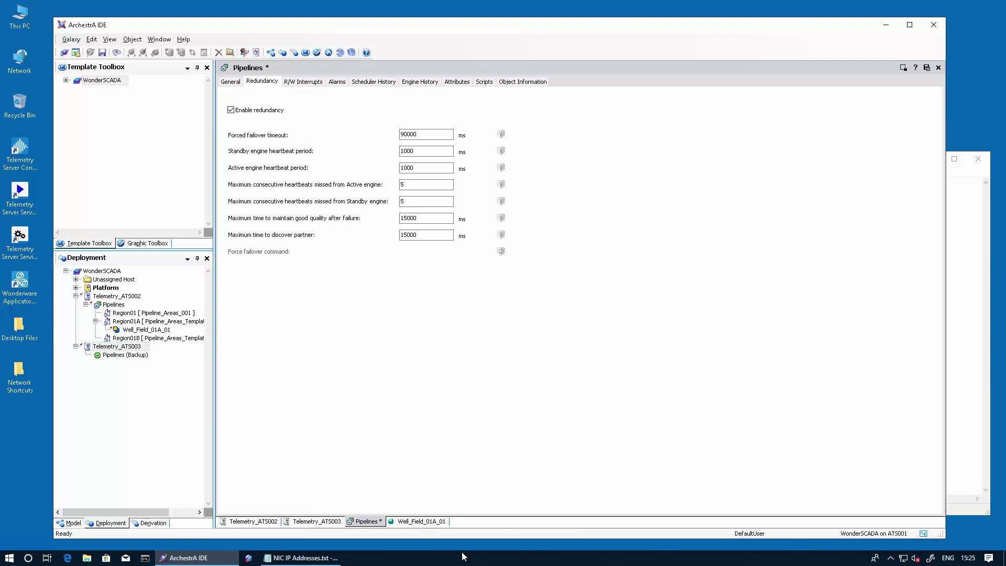
Point Well_Field_01A_01's Pump_Pressure at Telem_Server_ATS002:Region01.01A.Pump_Pressure, then save and close
left_click(427, 520)
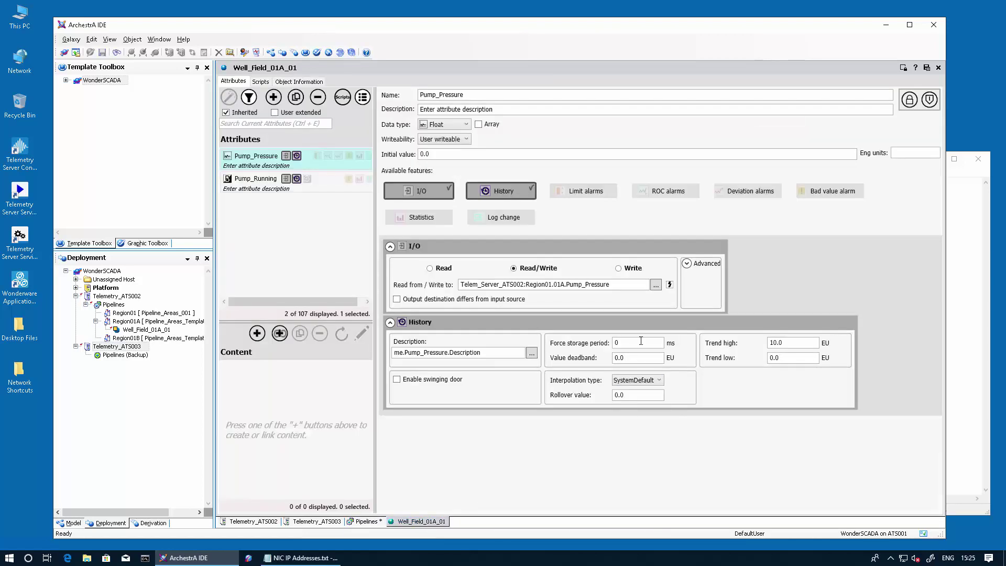
double_click(523, 284)
left_click(502, 286)
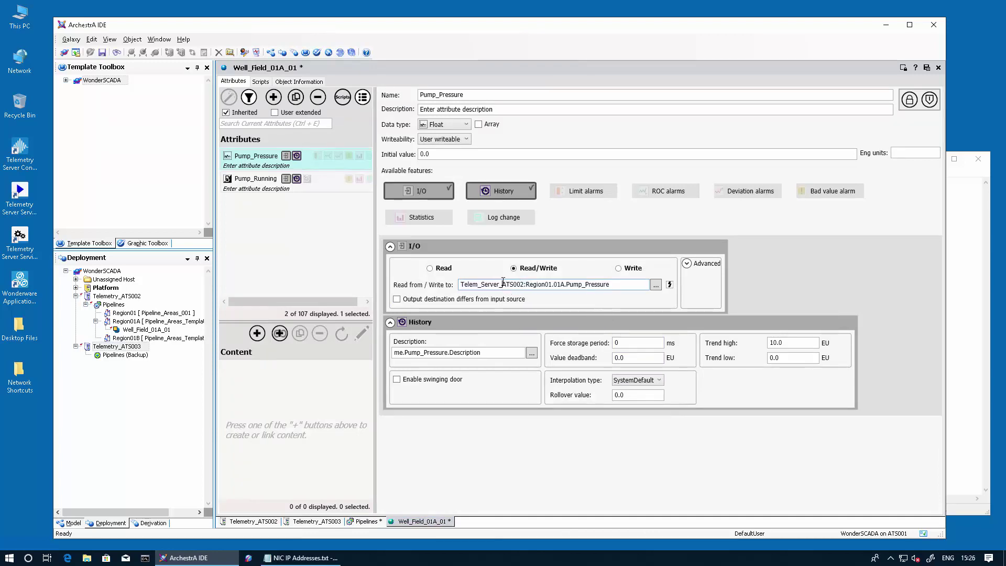
left_click_drag(502, 284, 526, 283)
left_click(927, 68)
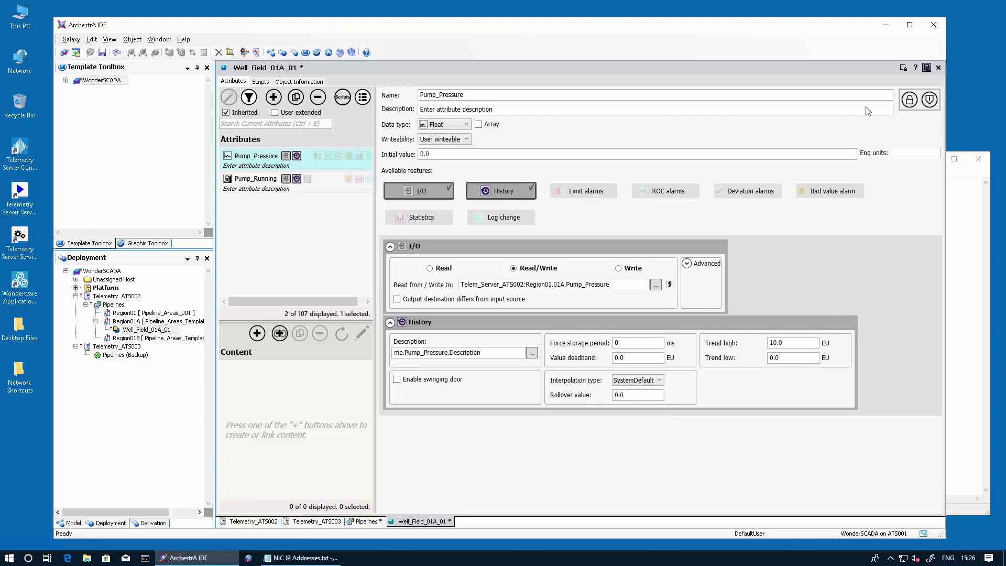
Check in Well_Field_01A_01 and deploy it to the Pipelines engine
left_click(518, 333)
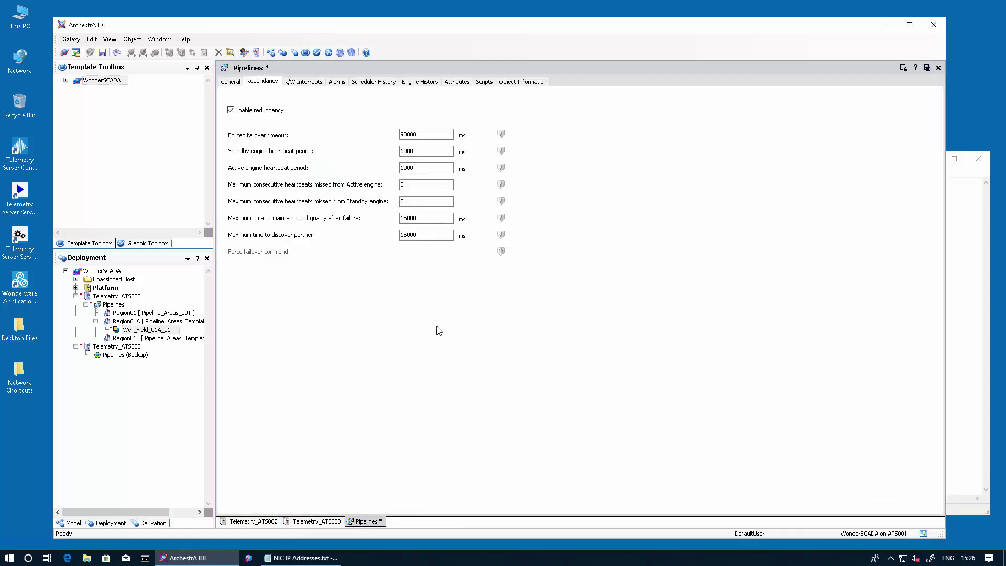
right_click(132, 331)
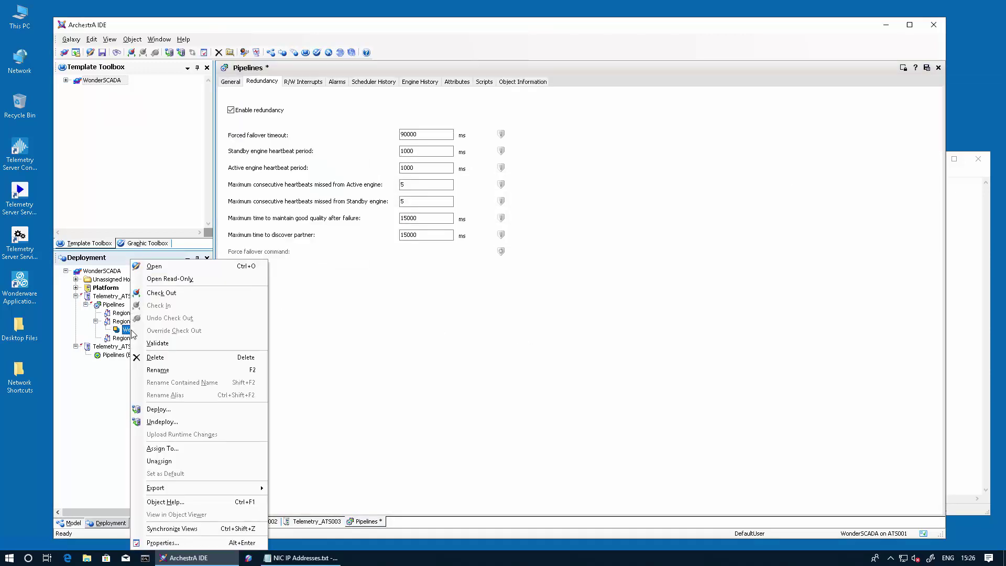
left_click(158, 409)
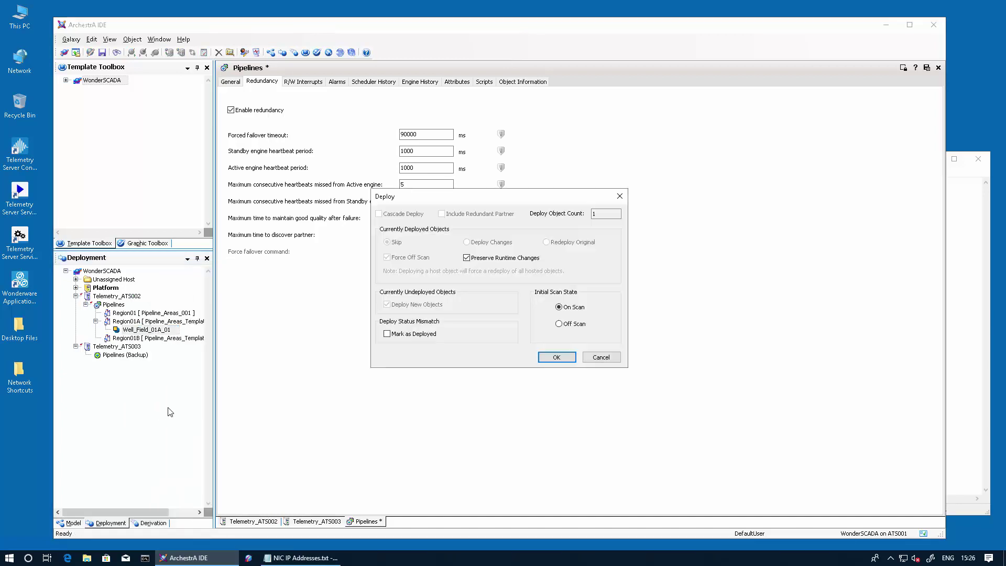
left_click(559, 361)
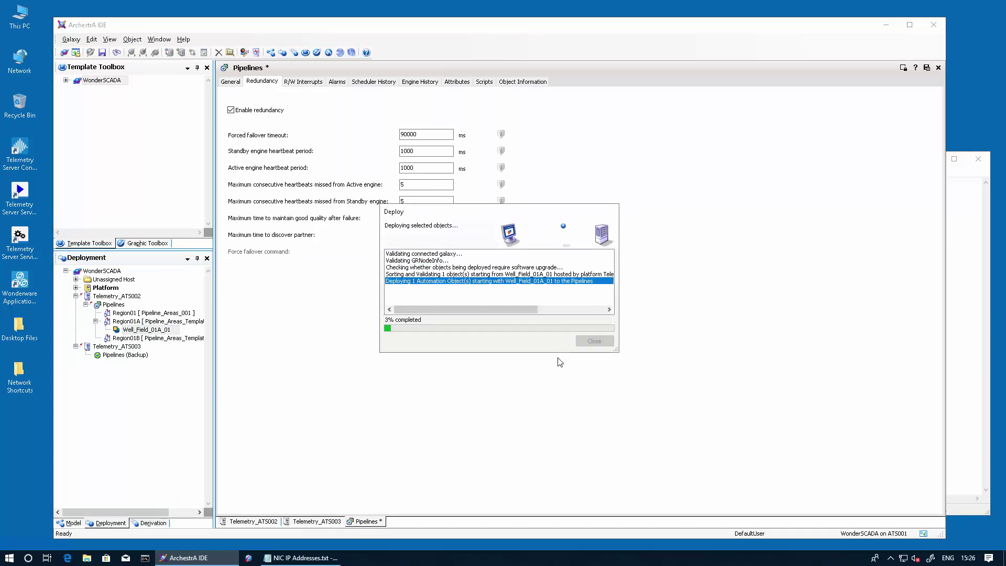
left_click(592, 341)
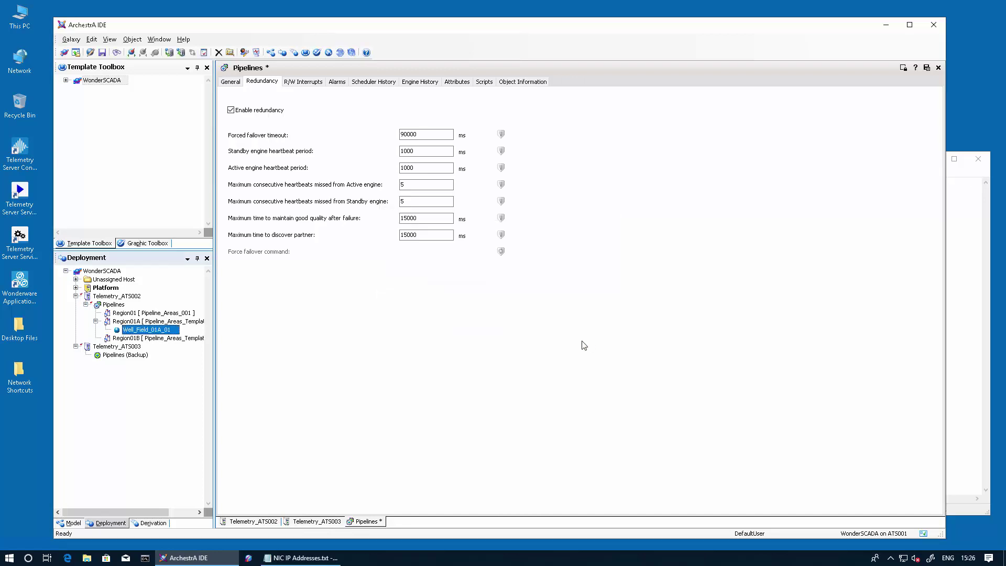
right_click(141, 336)
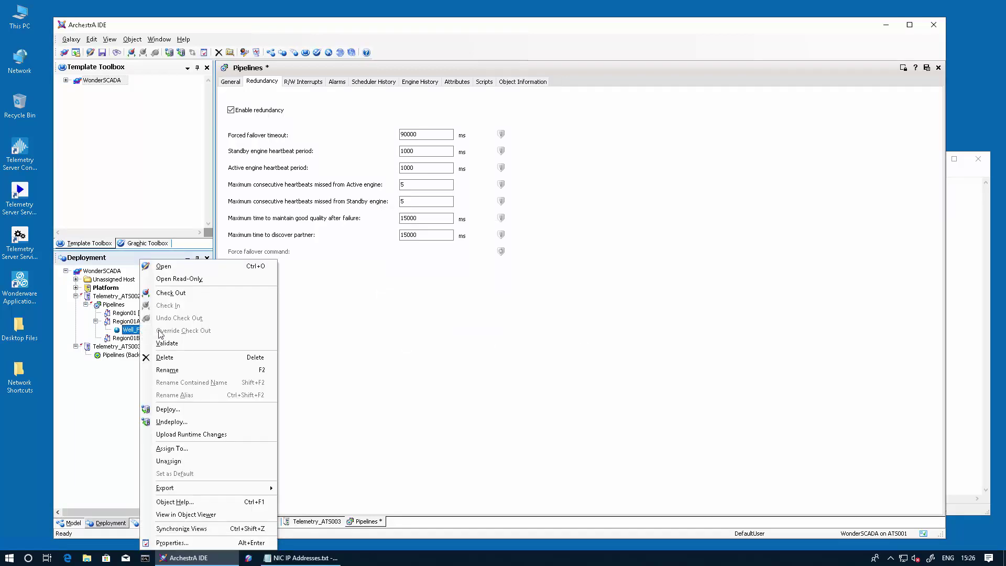
Open Well_Field_01A_01 in Object Viewer and add Pump_Pressure to Watch List 1
left_click(200, 514)
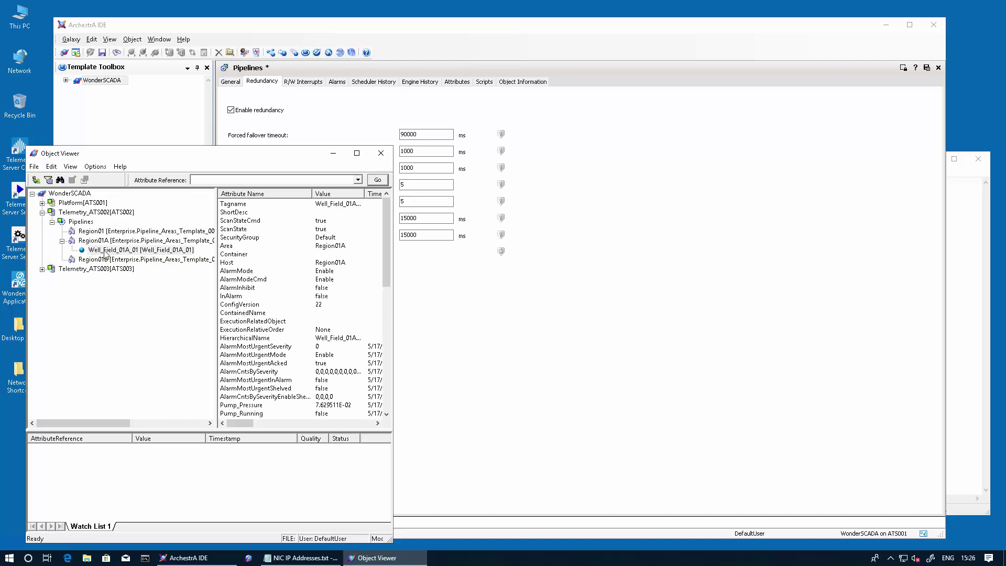
left_click(257, 405)
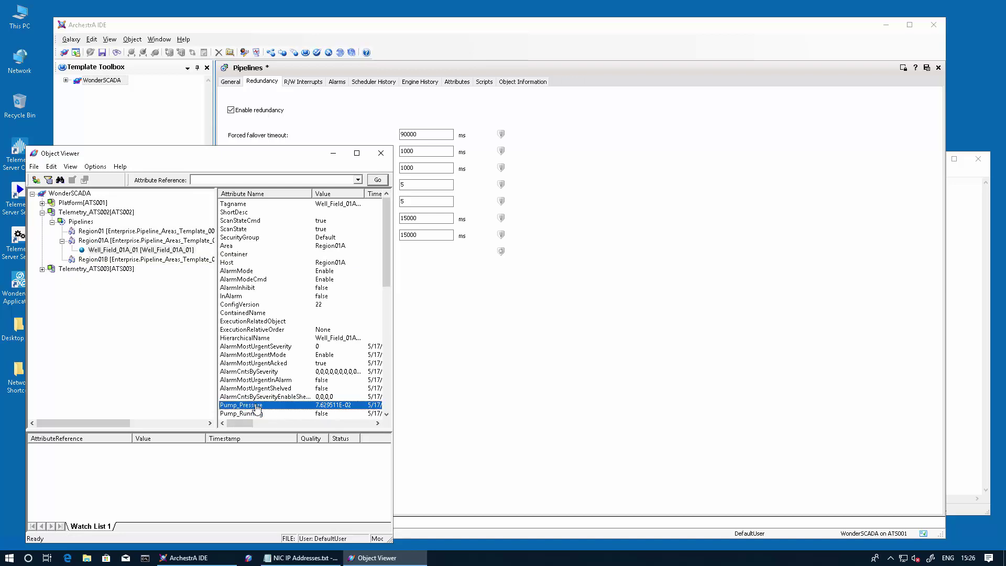
left_click_drag(256, 408, 104, 462)
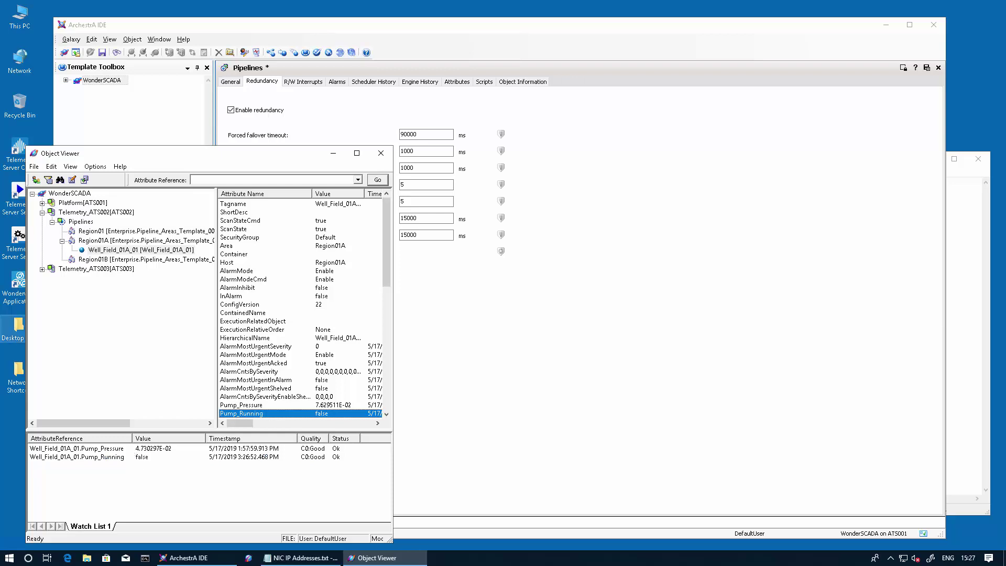
Shut down the ATS002 Telemetry Server from its tray icon, authenticating as administrator
key("alt+Tab")
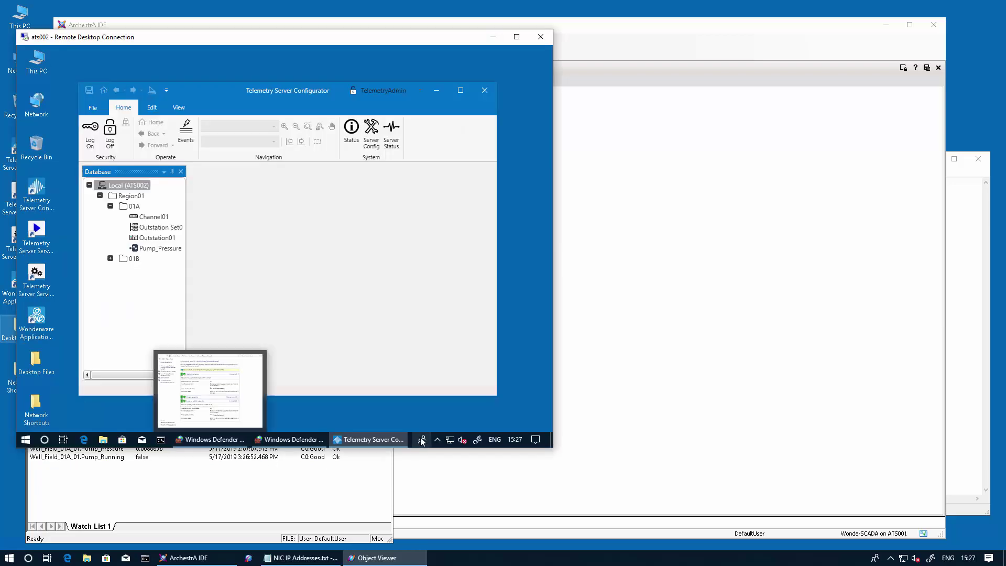
left_click(437, 440)
right_click(440, 421)
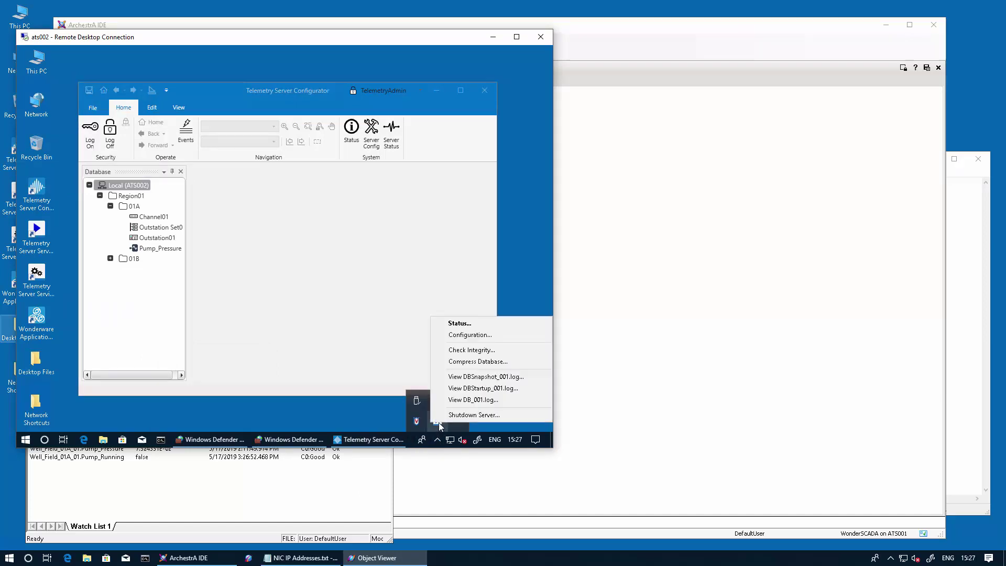
left_click(459, 415)
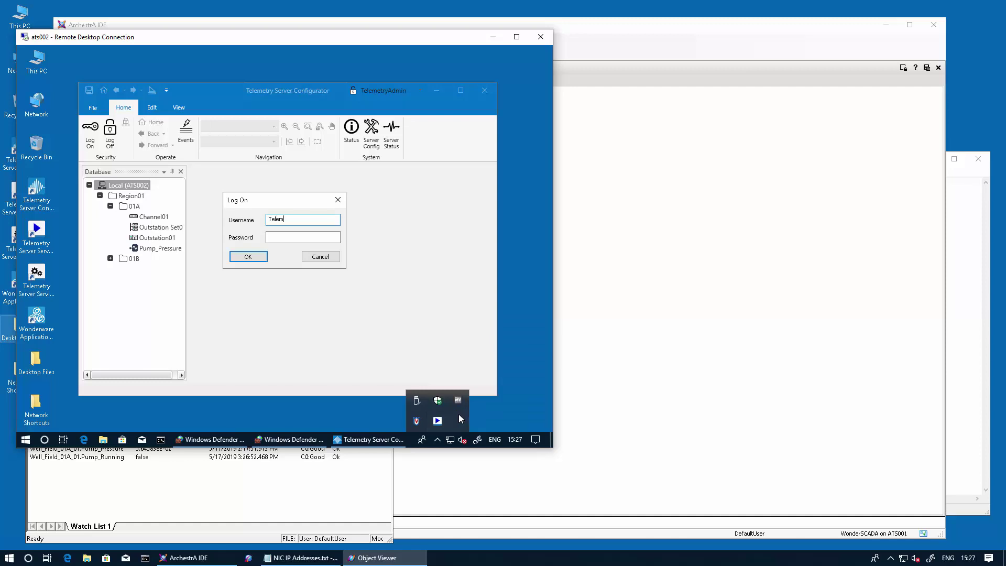
type("TelemetryAdmin")
key("Tab")
type("**********")
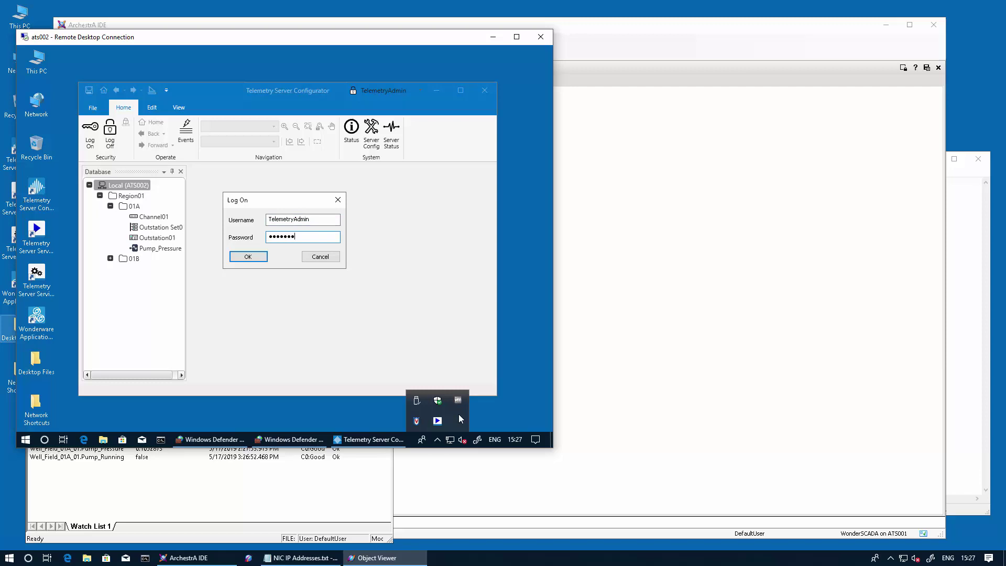
key("Return")
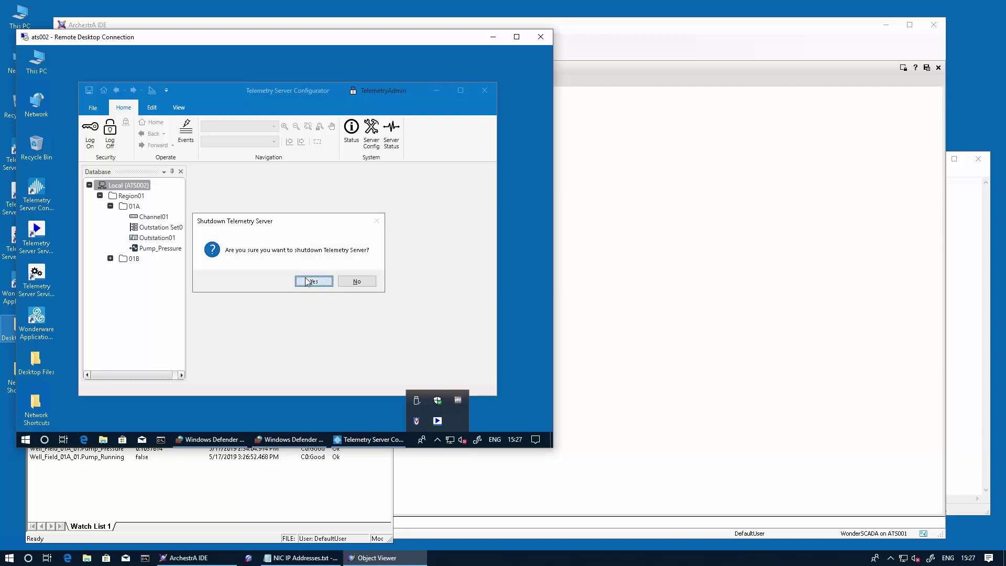
left_click(313, 282)
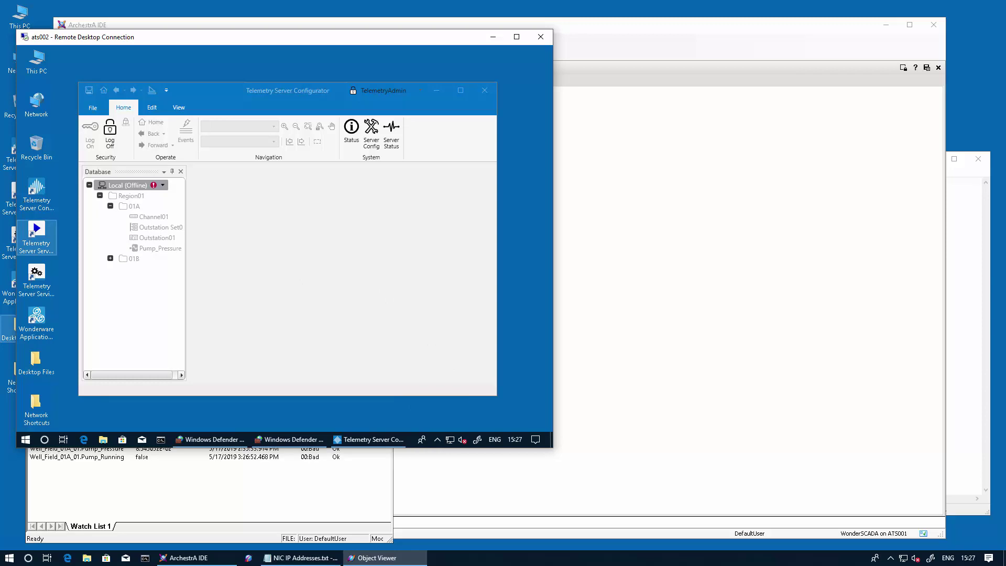
key("alt+Tab")
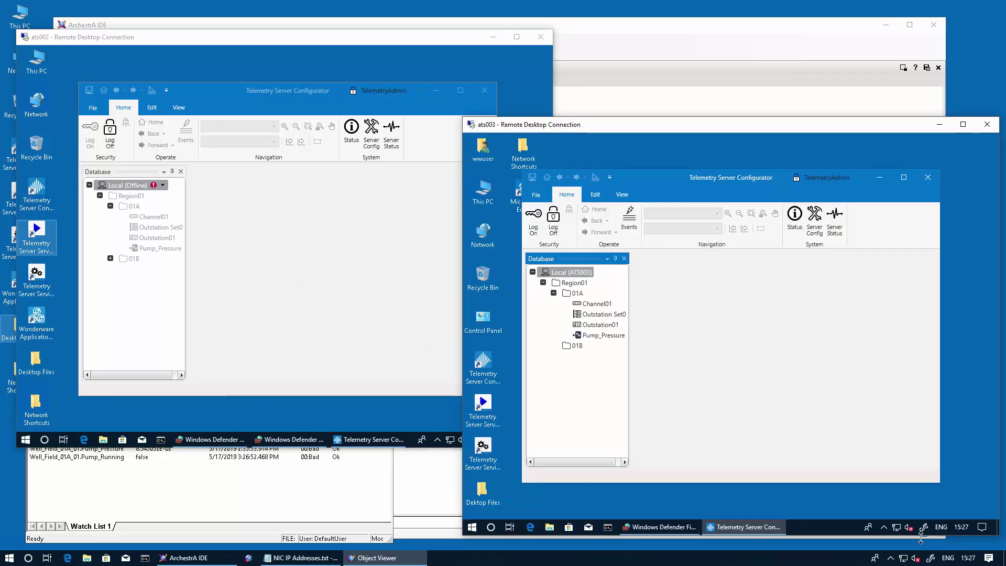
Confirm ATS003 reports as Main, then refresh the 01A folder to list Pump_Pressure and Pump_Running
left_click(885, 526)
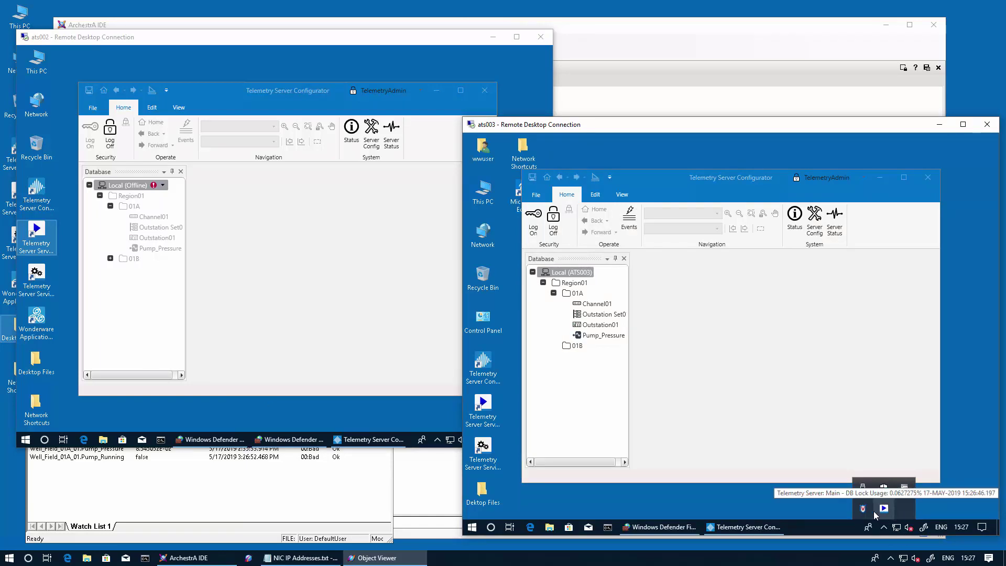
left_click(553, 293)
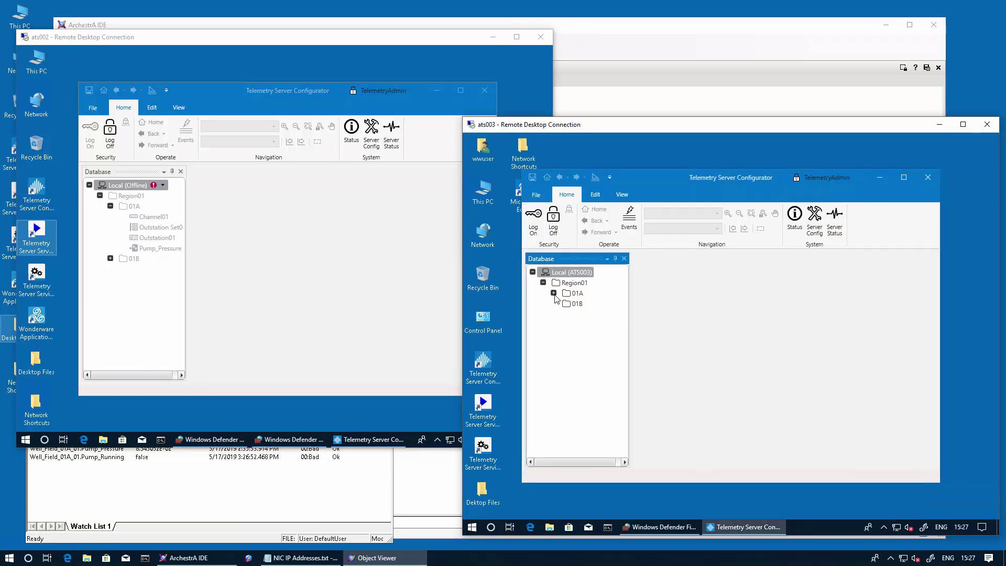
left_click(553, 293)
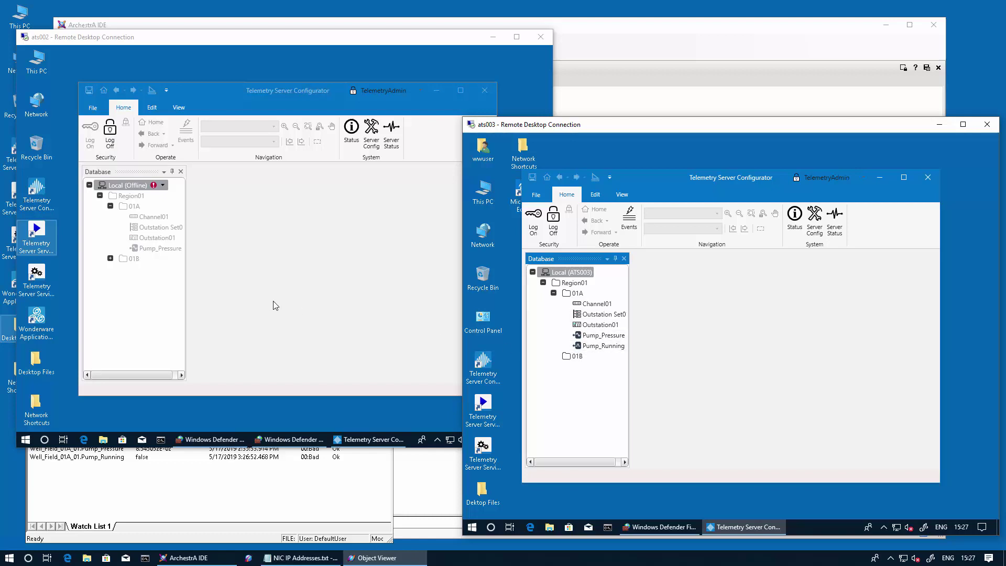
Bring Object Viewer forward to check Pump_Pressure and Pump_Running show Good quality via ATS003
left_click(156, 477)
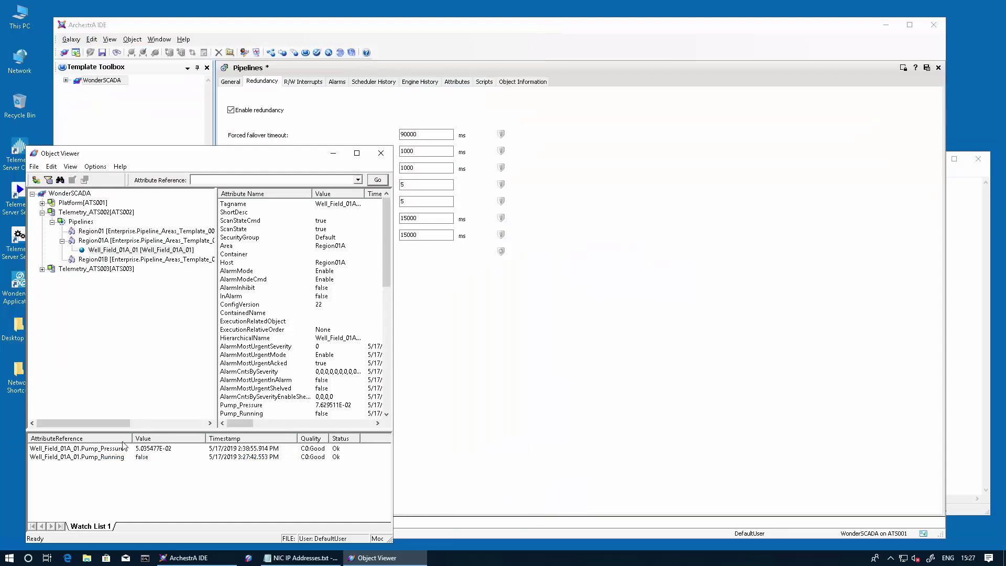